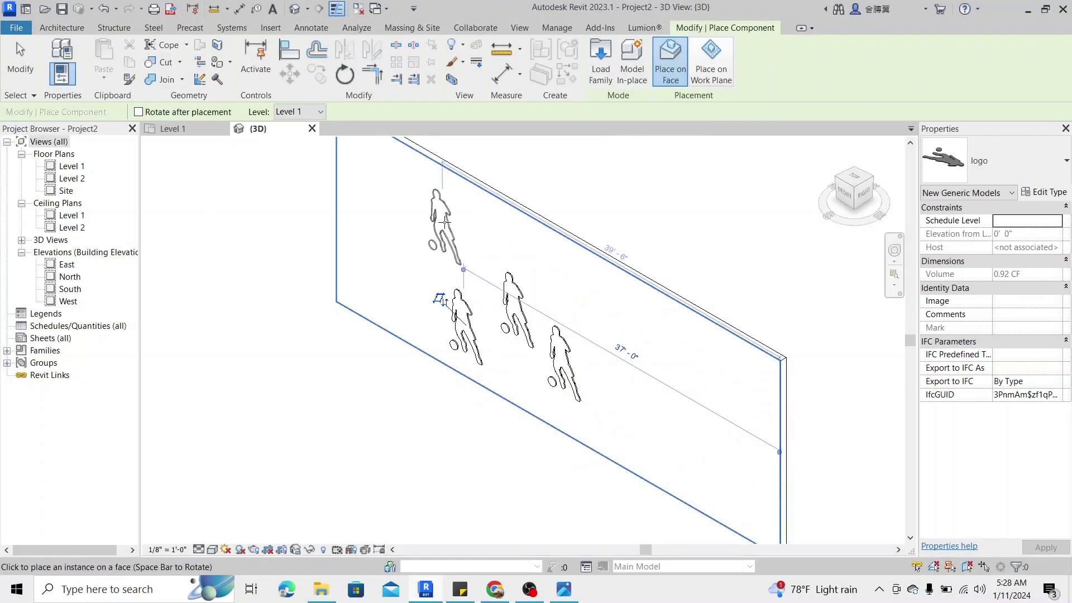
Place another logo component near the wall's upper edge and display the 3D view with shaded surfaces
left_click(445, 222)
key("Escape")
key("Escape")
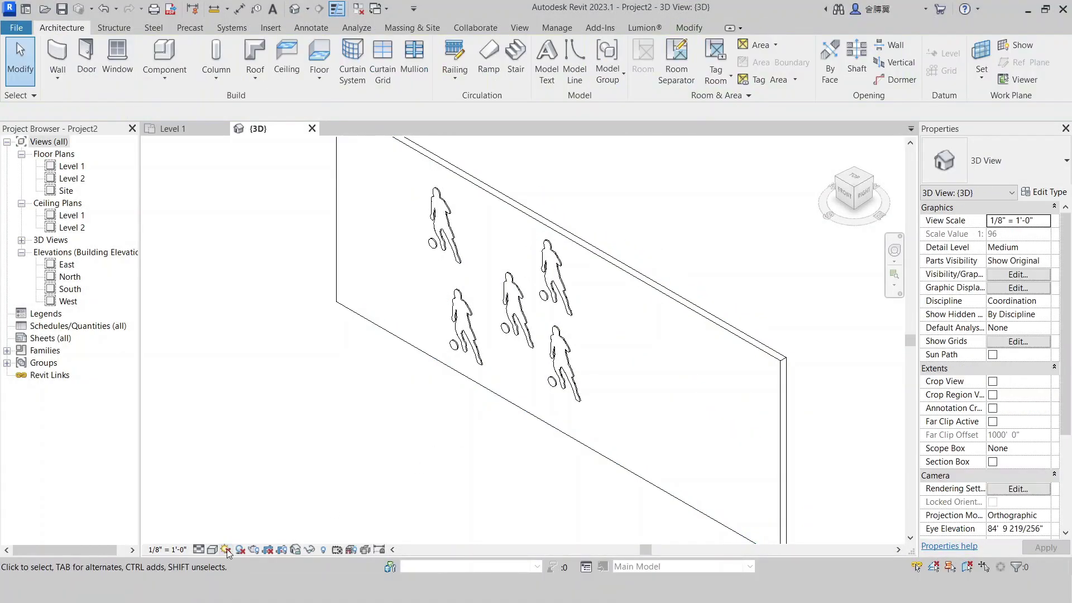
left_click(213, 550)
left_click(240, 535)
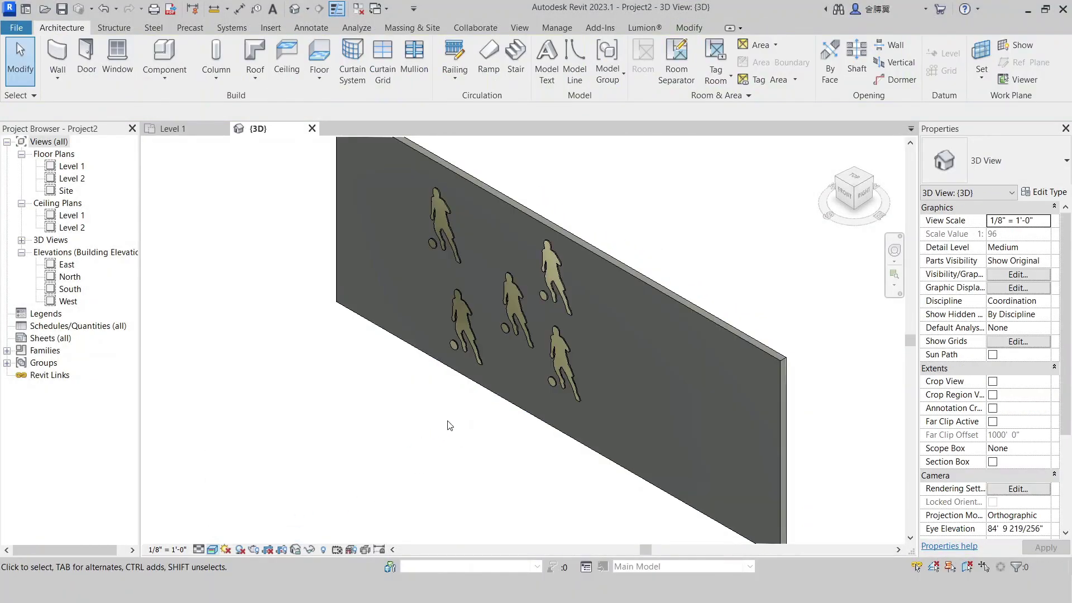
Change the Generic - 8" wall carrying the logos to a different wall type
mouse_move(444, 417)
middle_mouse_down("shift")
mouse_move(555, 455)
mouse_move(498, 309)
mouse_move(446, 422)
mouse_move(479, 401)
middle_mouse_up("shift")
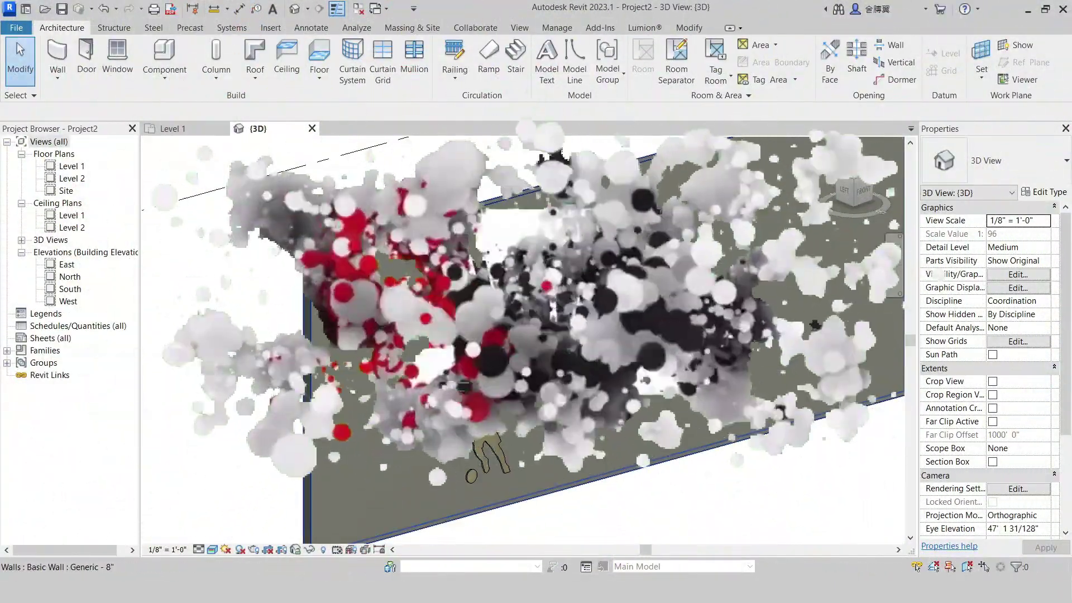
left_click(731, 444)
left_click(1028, 159)
left_click(952, 453)
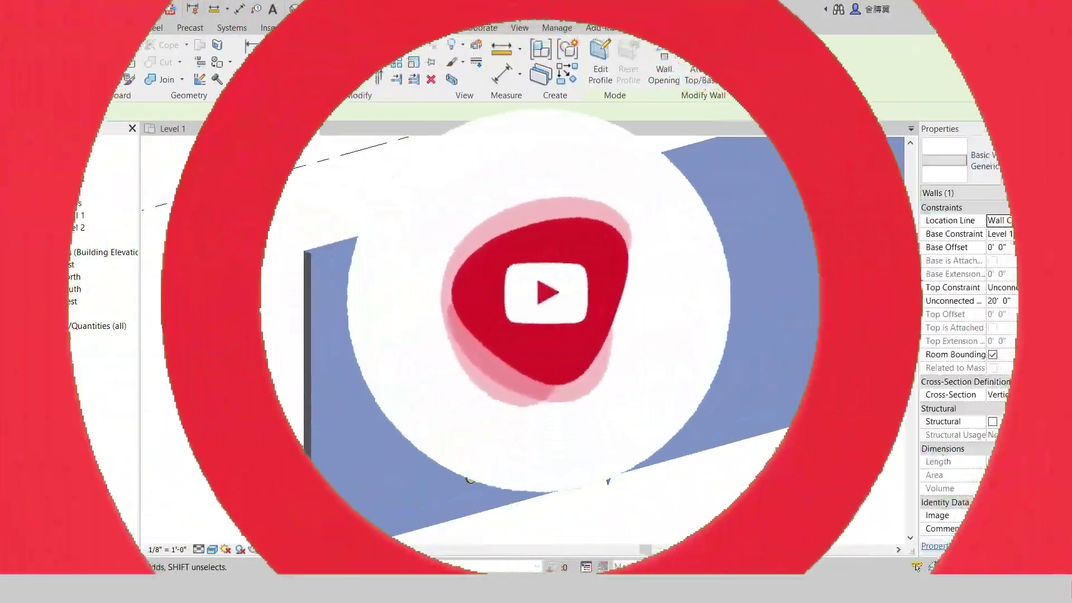
left_click(419, 193)
Examine the logo figures on the wall from several angles and at close range
scroll(411, 415, "up", 1)
scroll(411, 414, "up", 1)
middle_click_drag(411, 415, 307, 438)
scroll(290, 416, "up", 1)
middle_click_drag(266, 308, 235, 318)
scroll(268, 306, "down", 1)
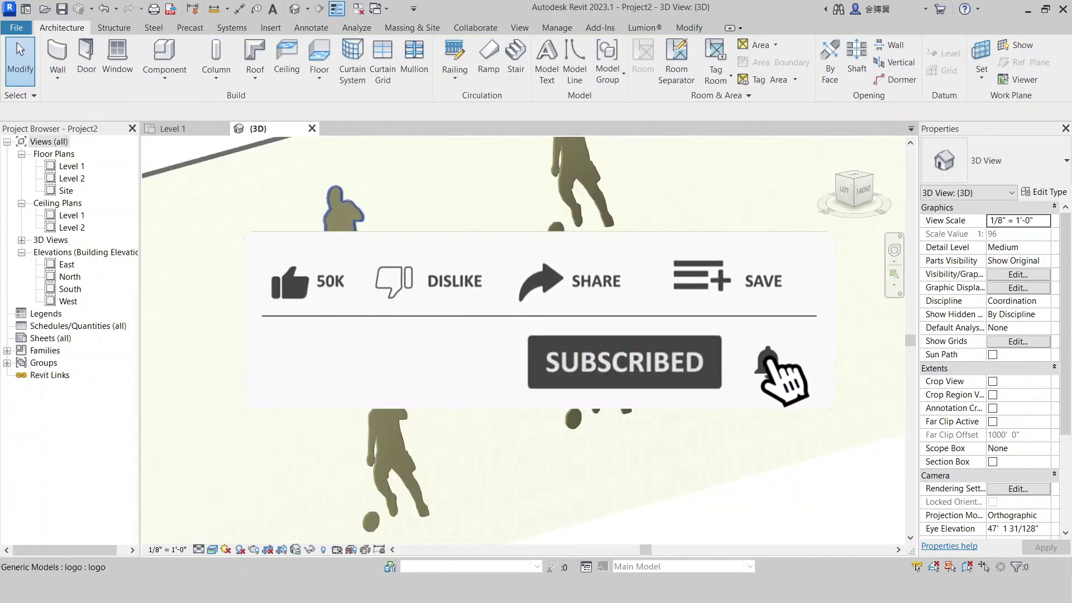
middle_click_drag(435, 329, 335, 343, "shift")
scroll(662, 448, "down", 3)
middle_click_drag(663, 448, 562, 390, "shift")
scroll(570, 385, "up", 3)
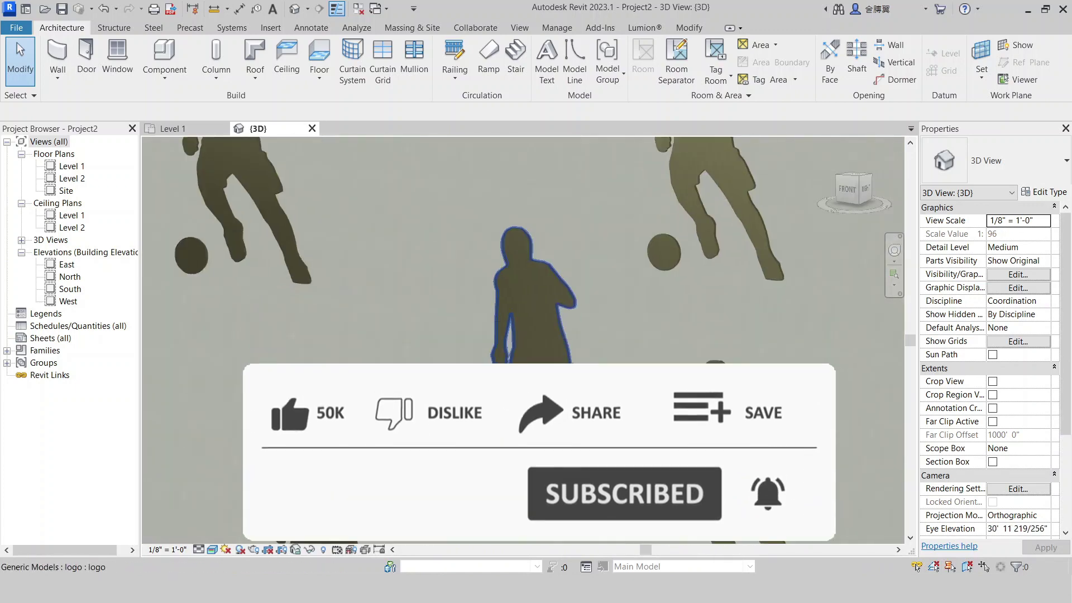
scroll(670, 424, "up", 3)
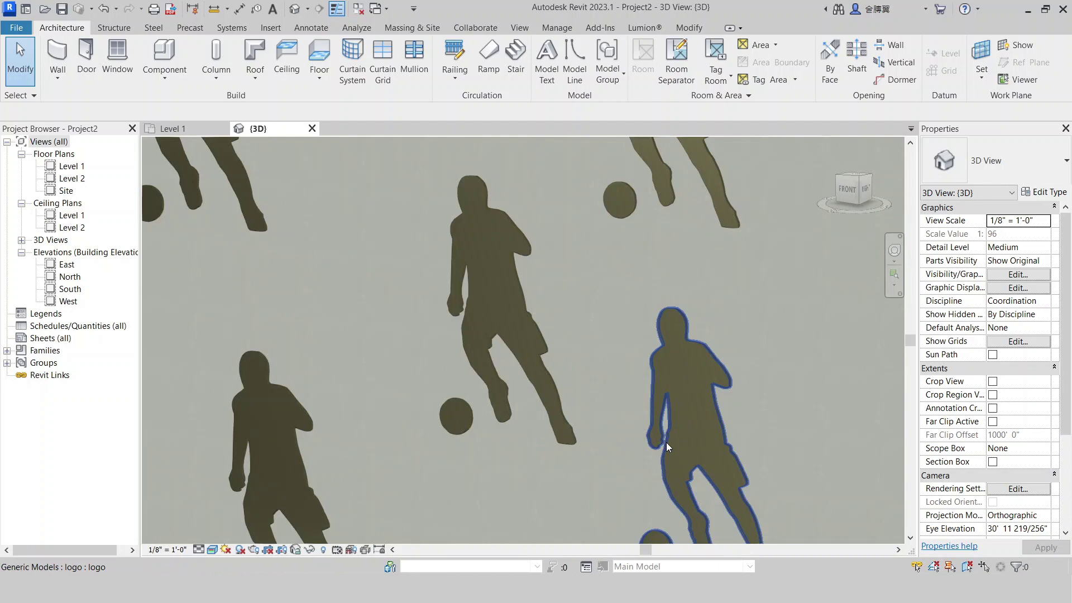
scroll(570, 317, "down", 5)
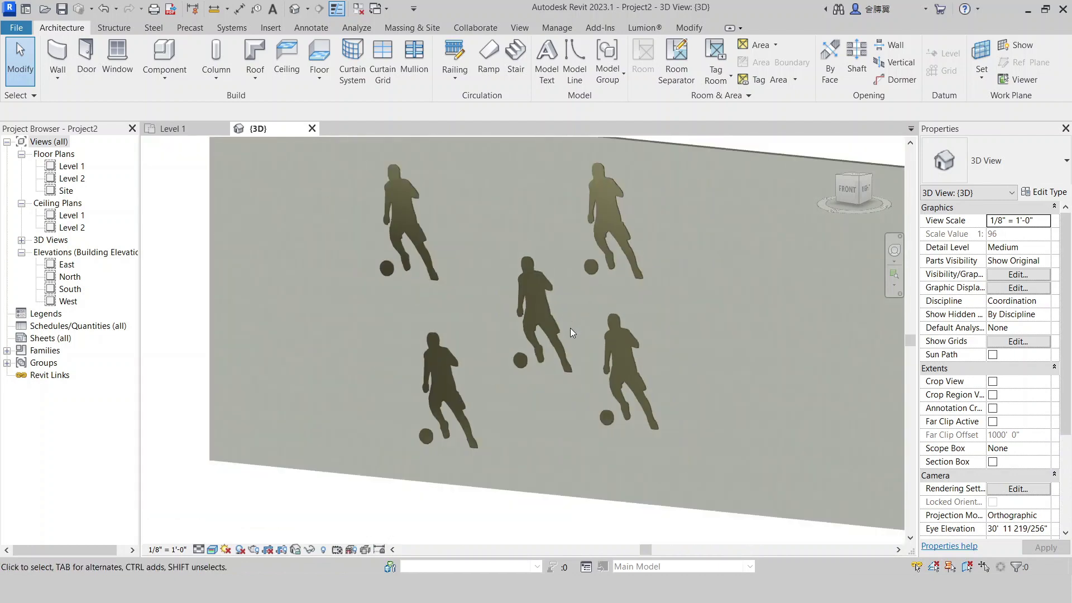
scroll(571, 325, "up", 3)
scroll(576, 384, "up", 3)
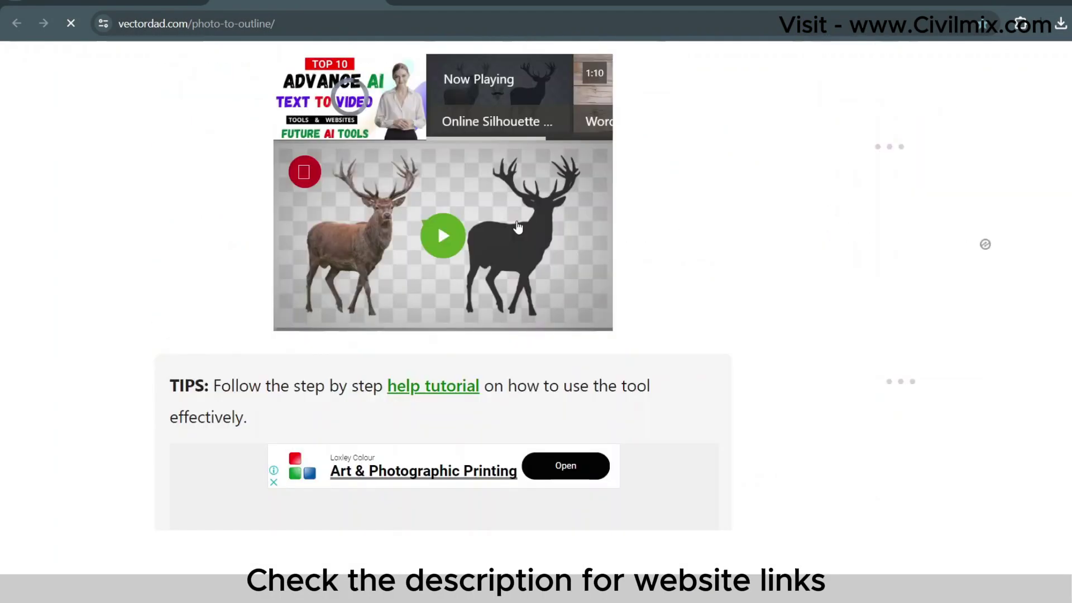
On the vectordad.com photo-to-outline page, load the footballer image, download its outline as a JPG and show the file in its folder
scroll(517, 223, "down", 6)
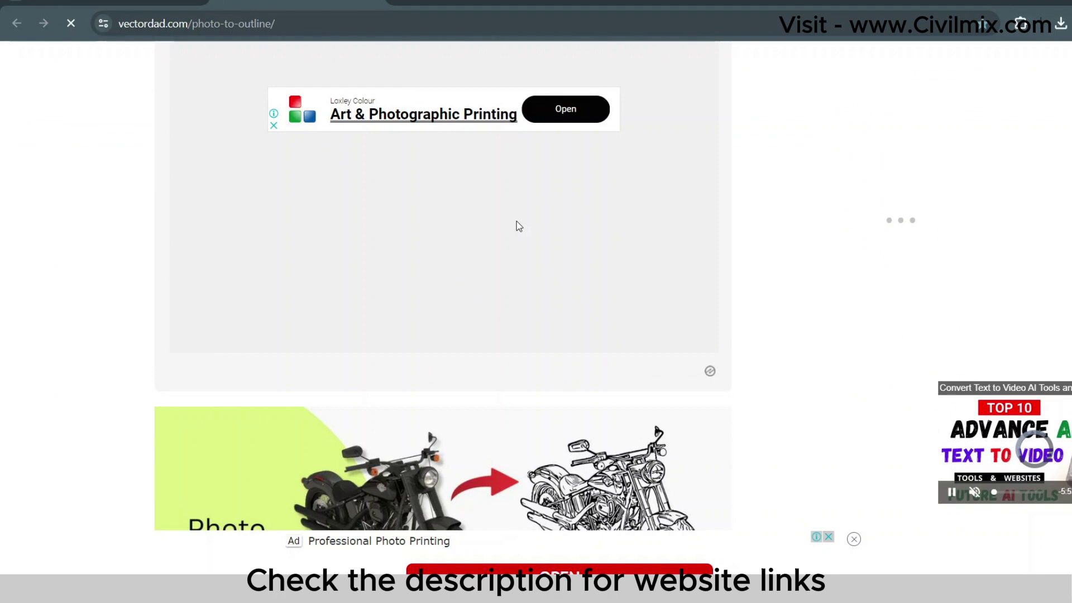
scroll(516, 222, "down", 5)
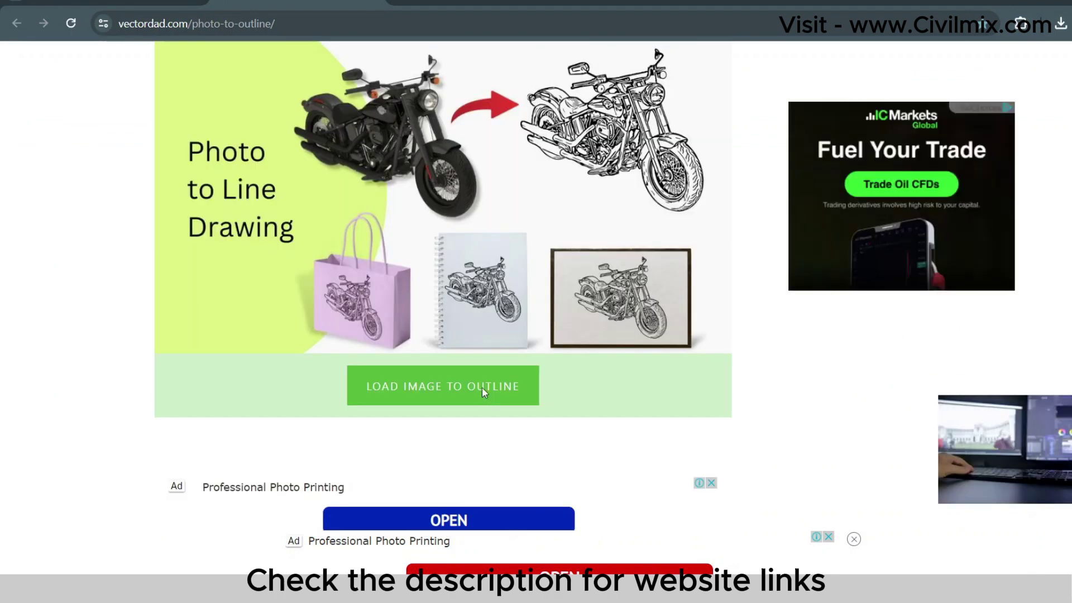
left_click(494, 391)
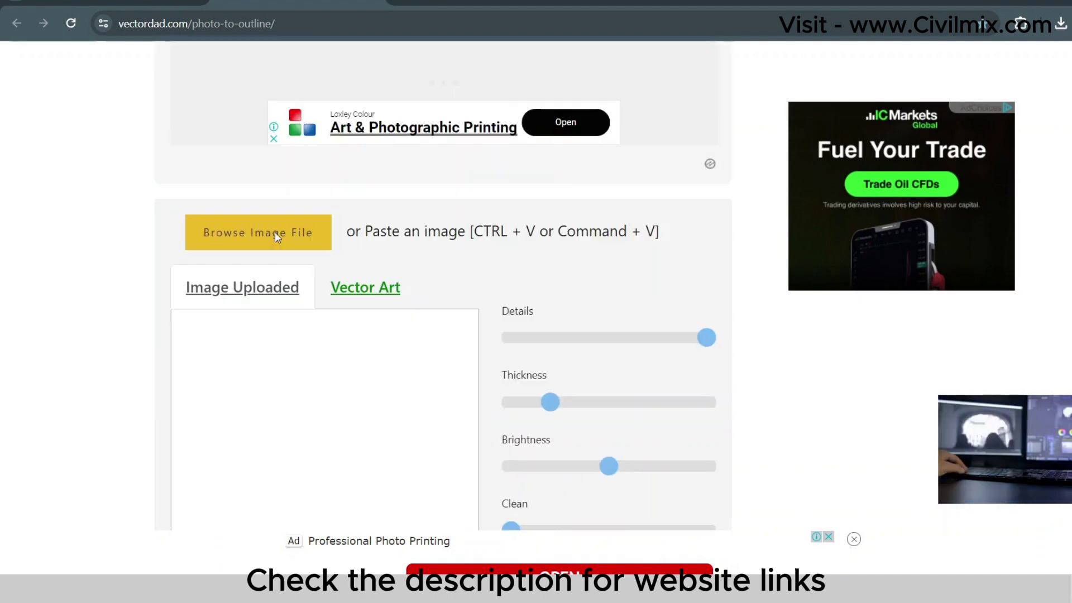
left_click(275, 232)
left_click(446, 314)
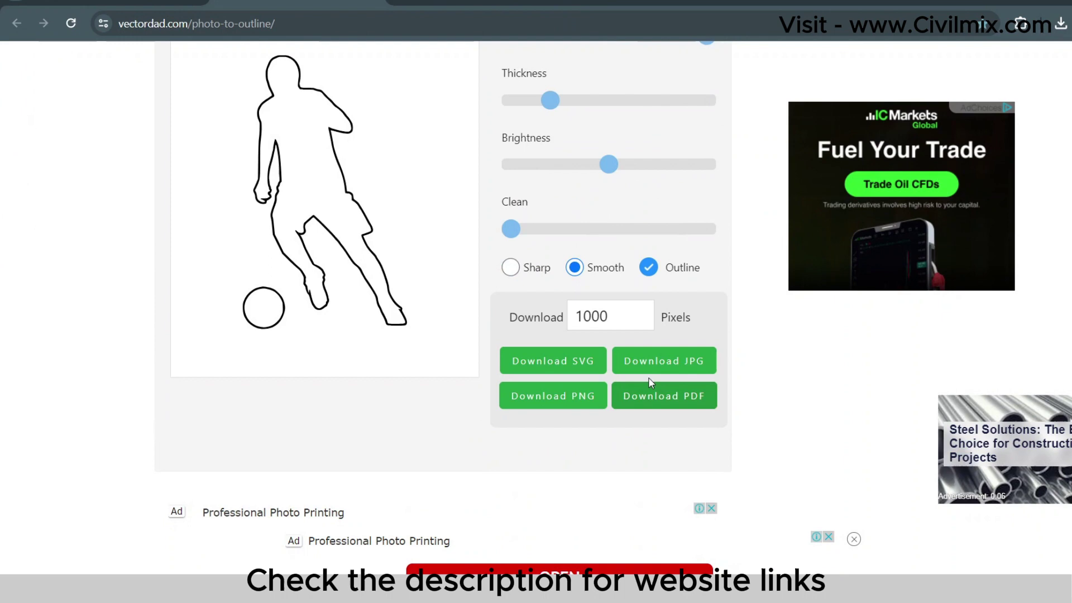
left_click(642, 362)
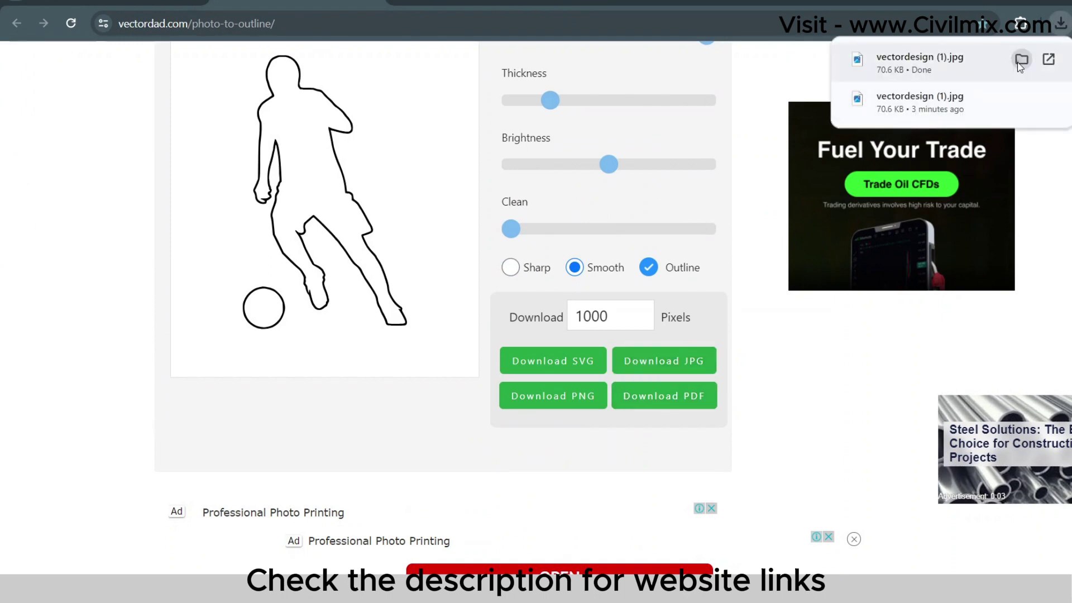
left_click(1021, 60)
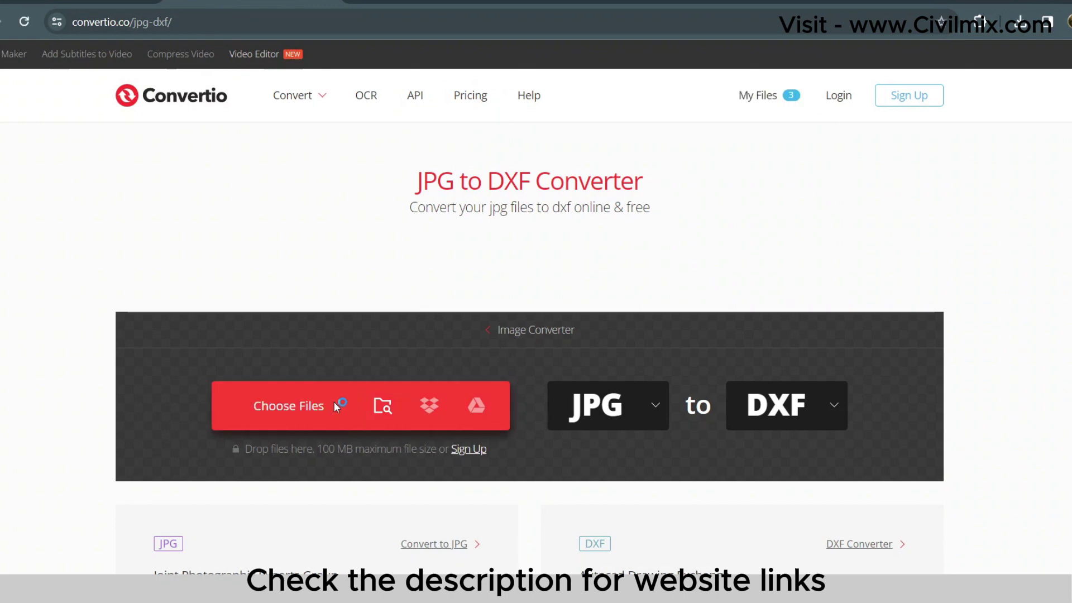
On Convertio's JPG to DXF converter, convert vectordesign (1).jpg to DXF and download the converted file
left_click(335, 404)
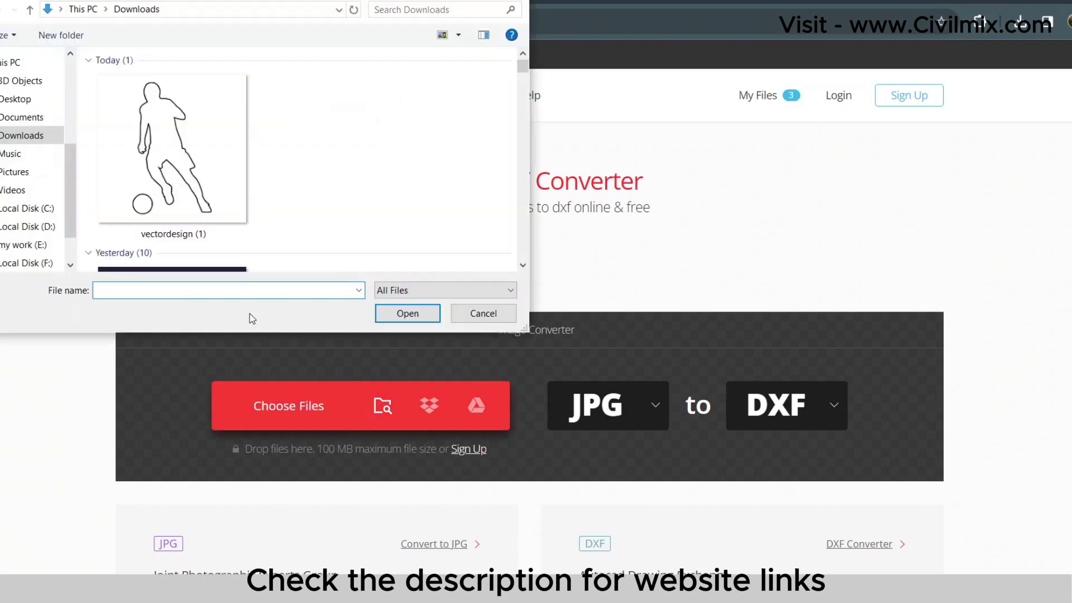
left_click(180, 194)
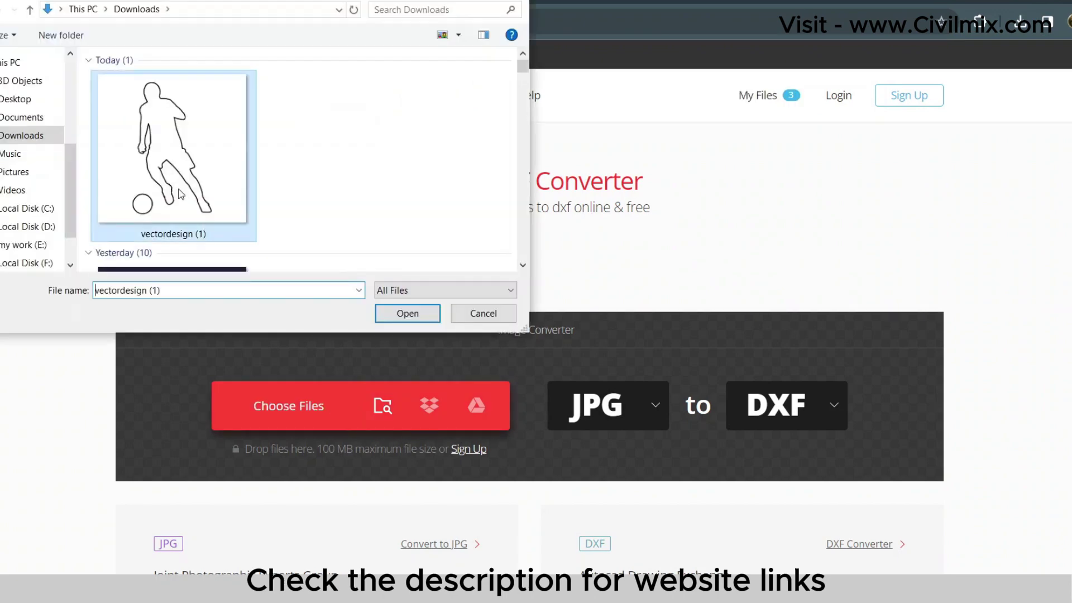
left_click(394, 320)
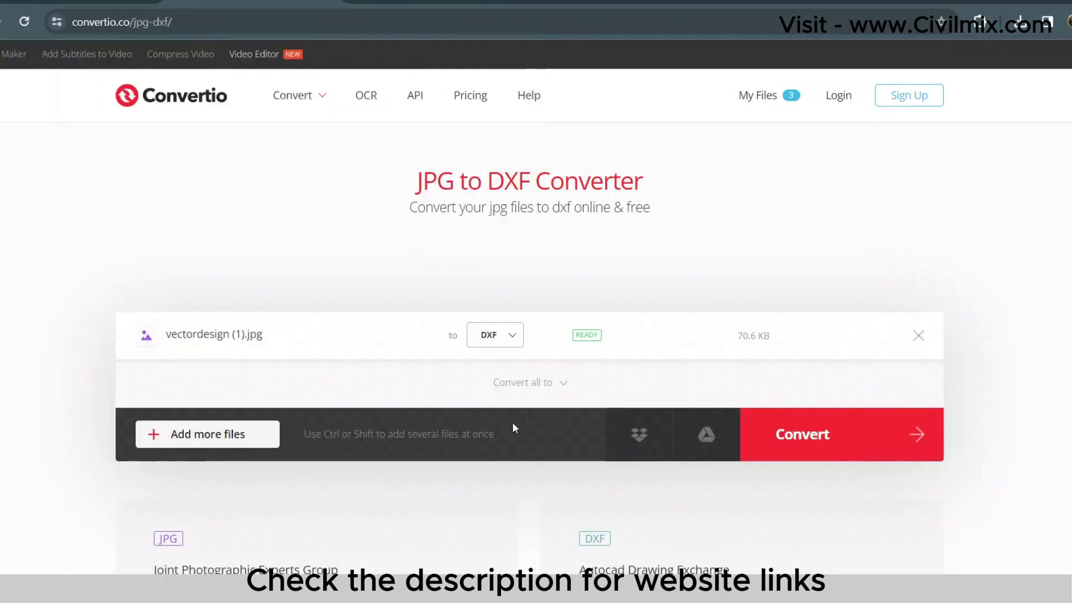
left_click(797, 442)
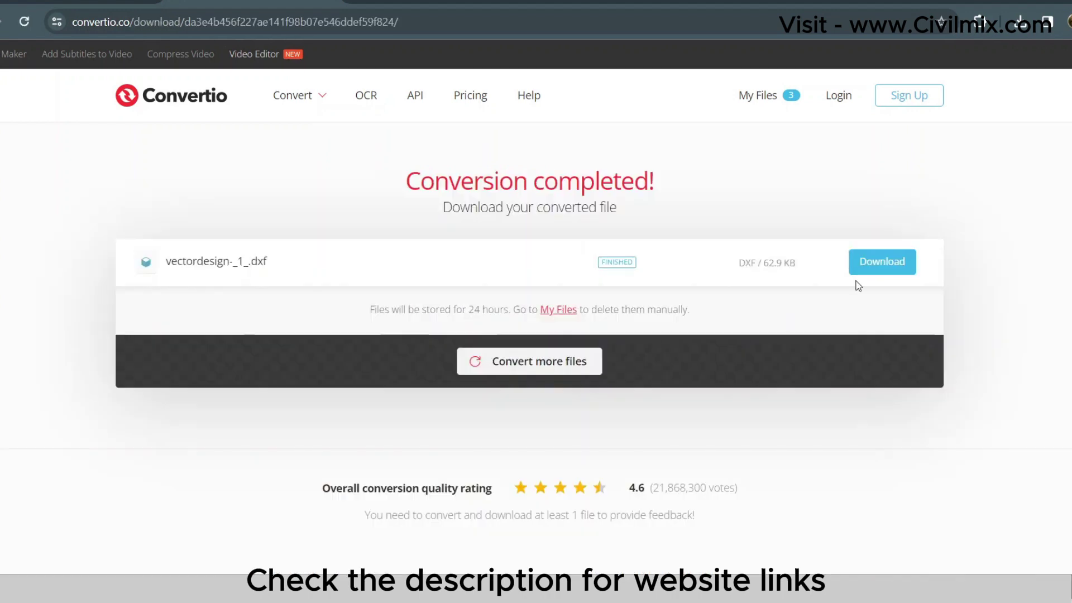
left_click(877, 272)
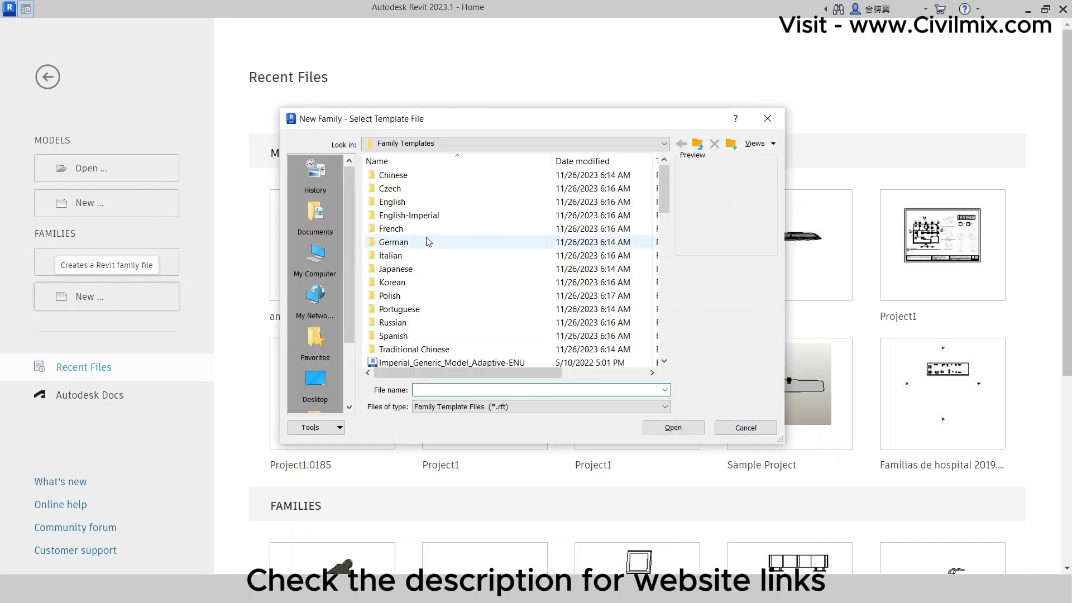
In Revit, create a new family from the English template Metric Generic Model face based
double_click(414, 203)
scroll(455, 293, "down", 6)
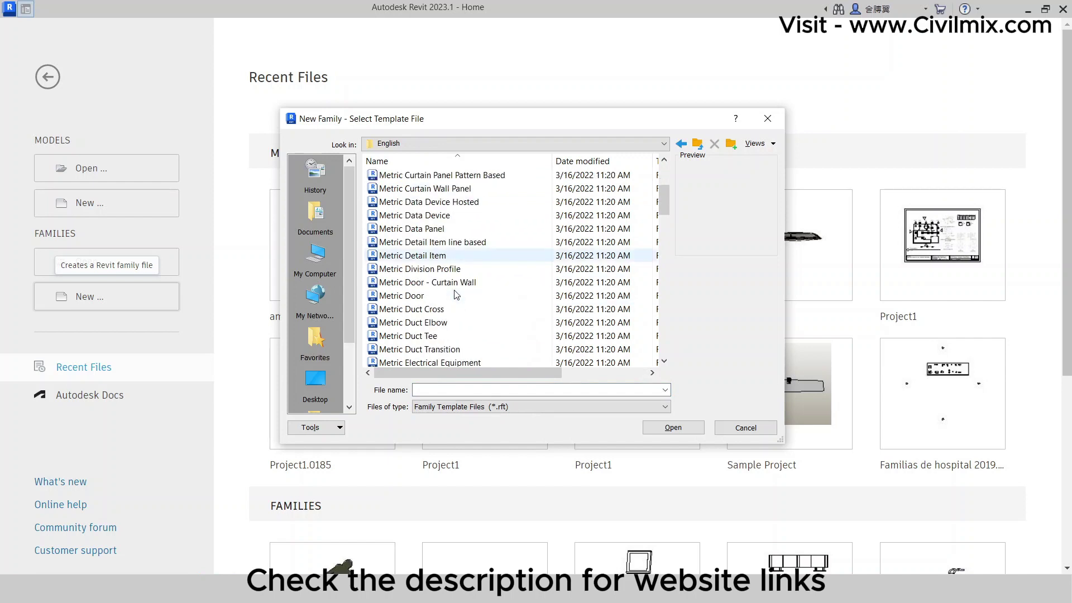
scroll(455, 291, "down", 1)
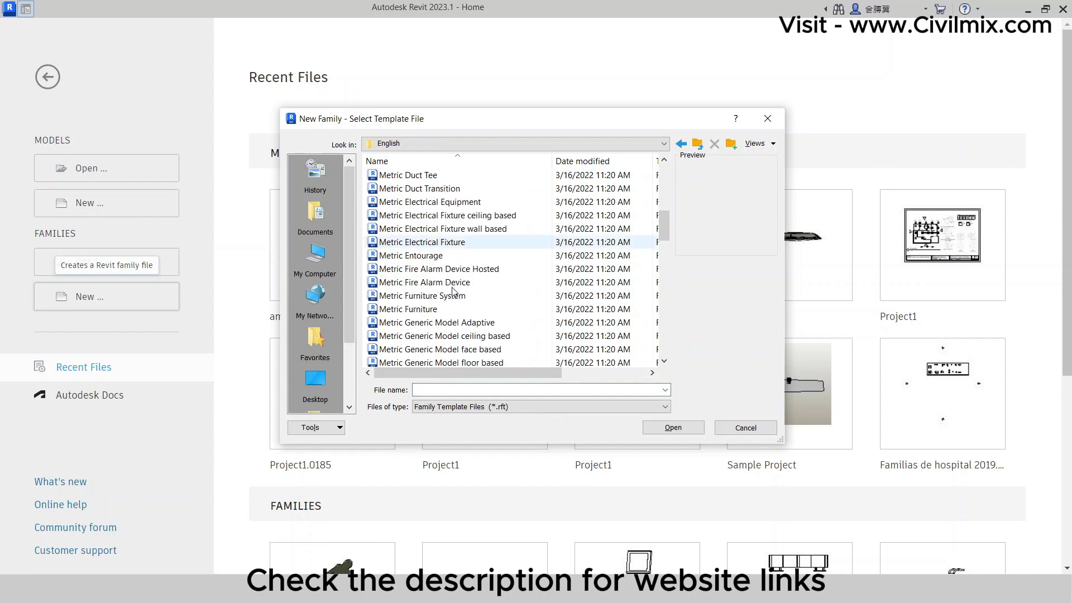
left_click(438, 349)
left_click(664, 429)
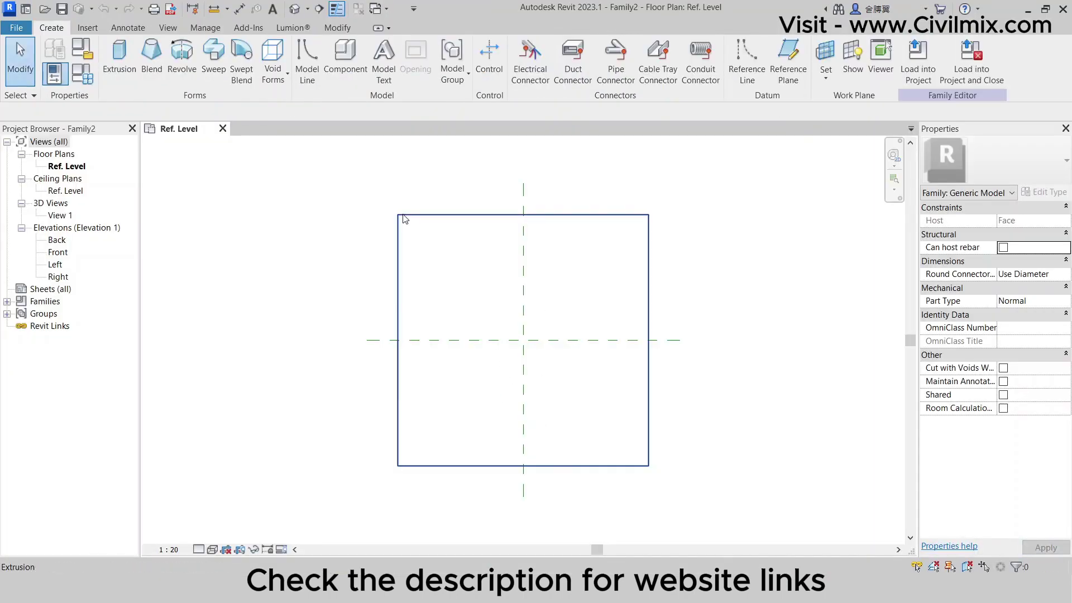
Import the DXF file vectordesign-_1_ into the Ref. Level view of the family
left_click(97, 29)
left_click(393, 62)
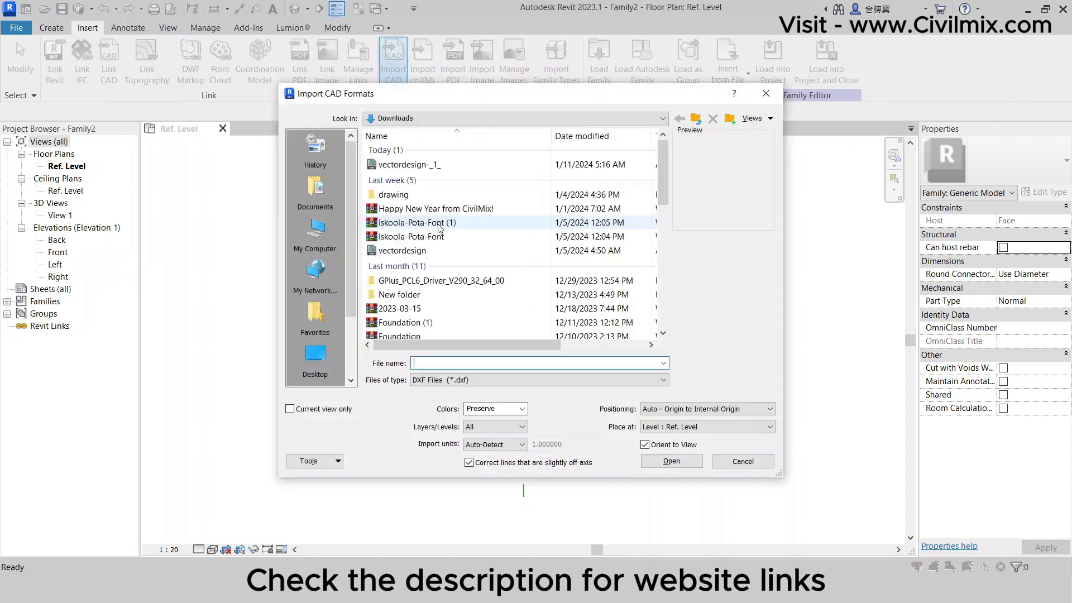
left_click(435, 381)
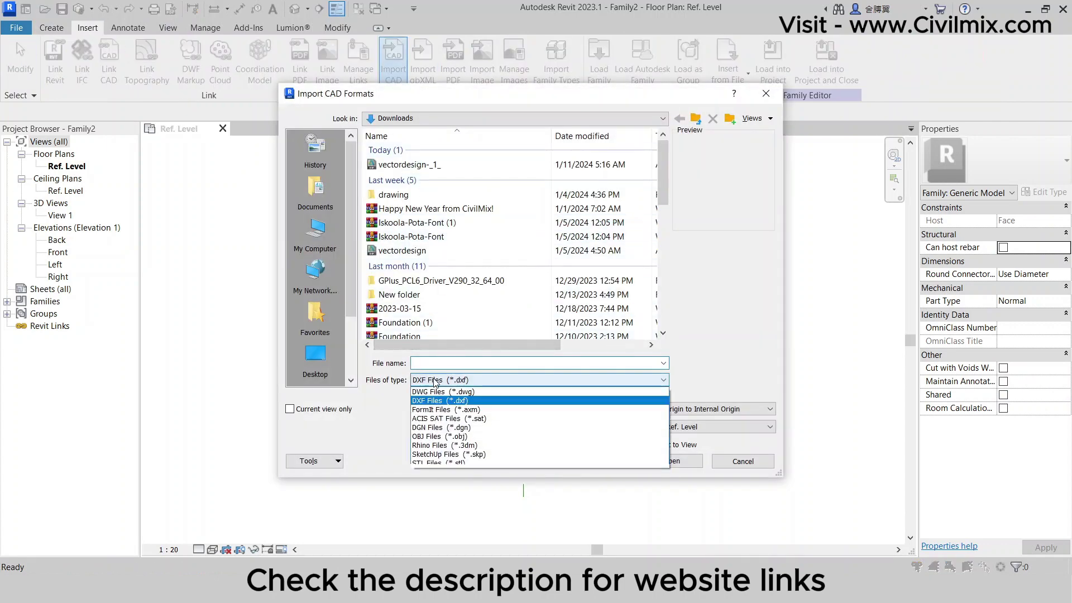
left_click(424, 398)
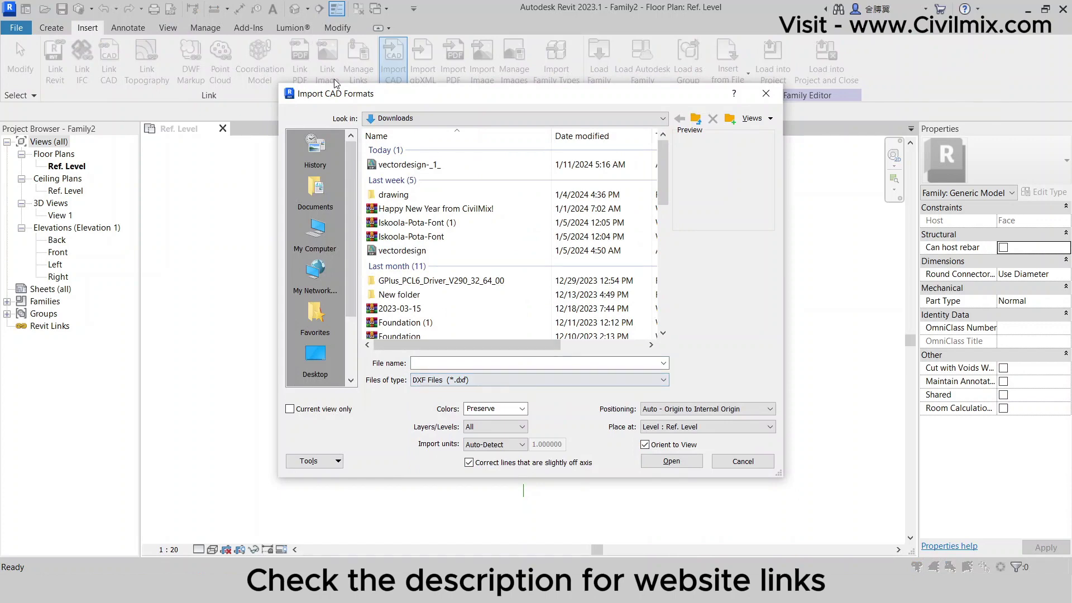
left_click(407, 164)
left_click(655, 459)
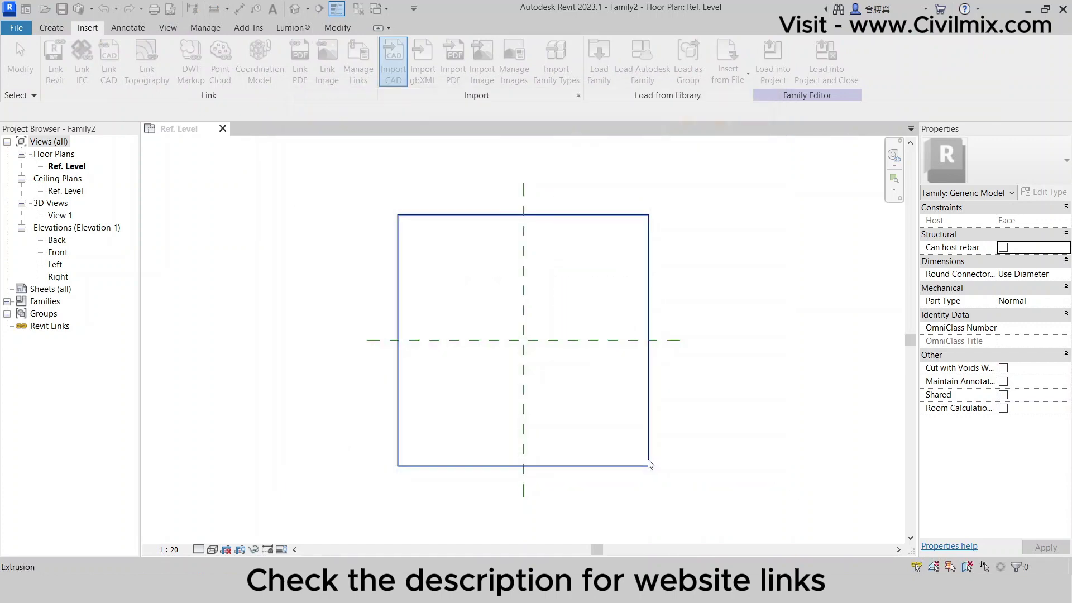
Scale the imported footballer outline down graphically from its centre to a factor of about 0.085
scroll(491, 327, "down", 2)
scroll(492, 328, "down", 2)
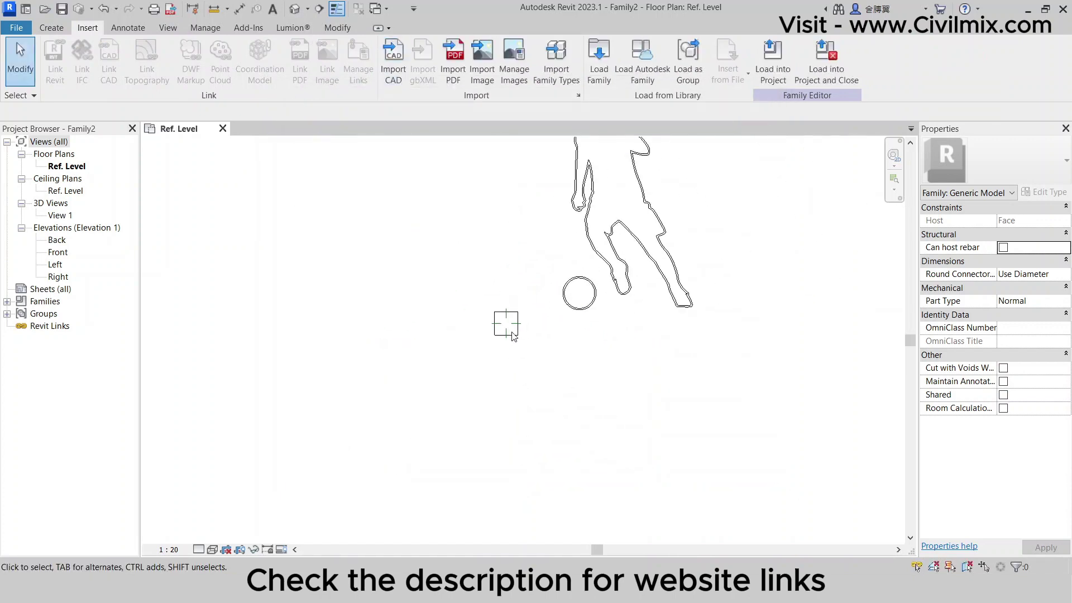
left_click(632, 241)
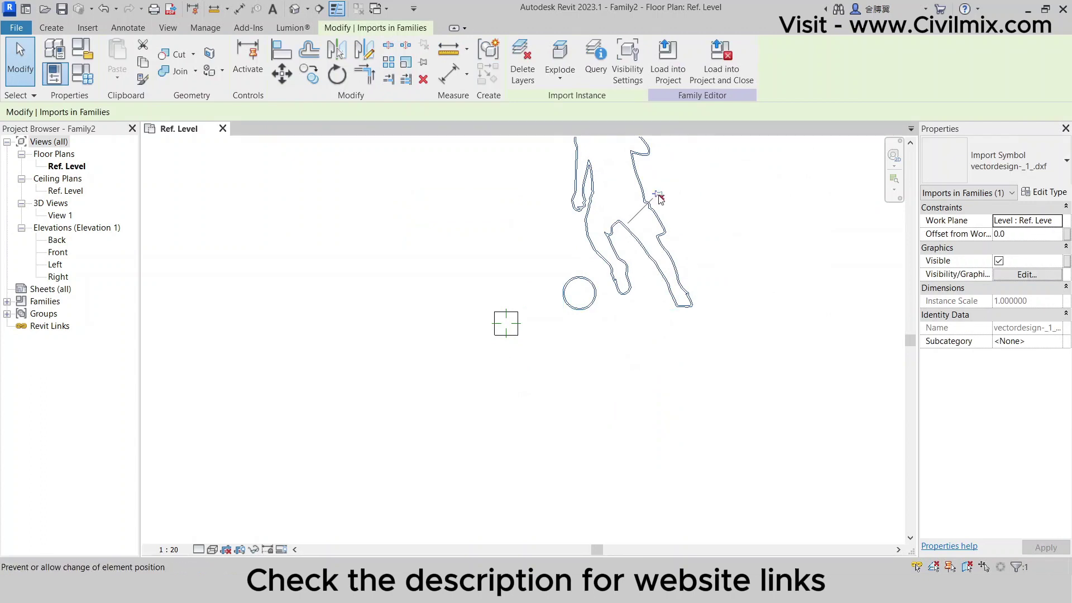
middle_click_drag(618, 169, 552, 269)
left_click(406, 63)
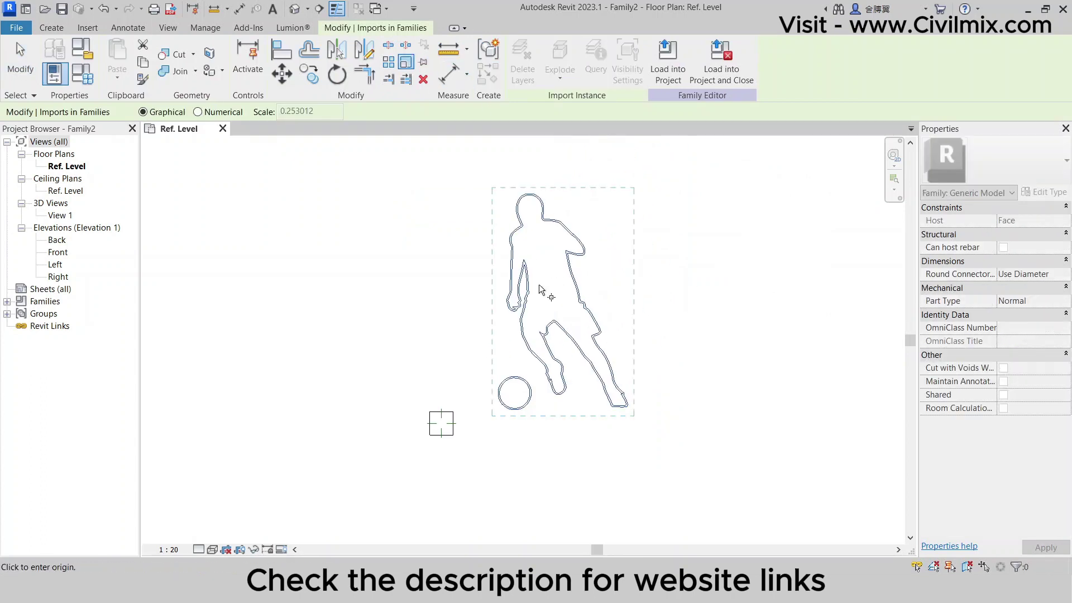
left_click(559, 310)
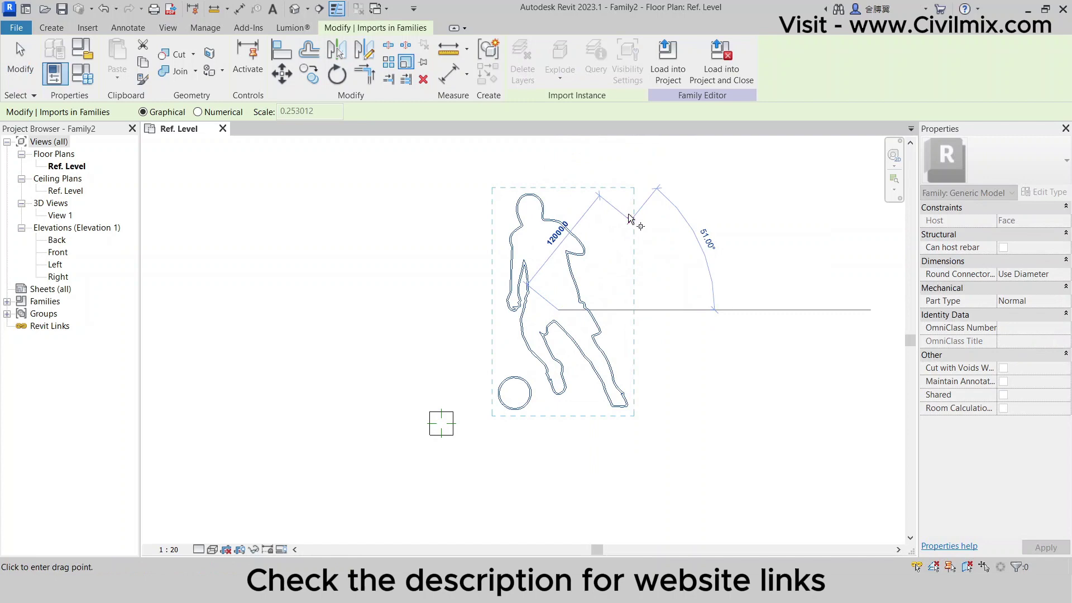
left_click(560, 185)
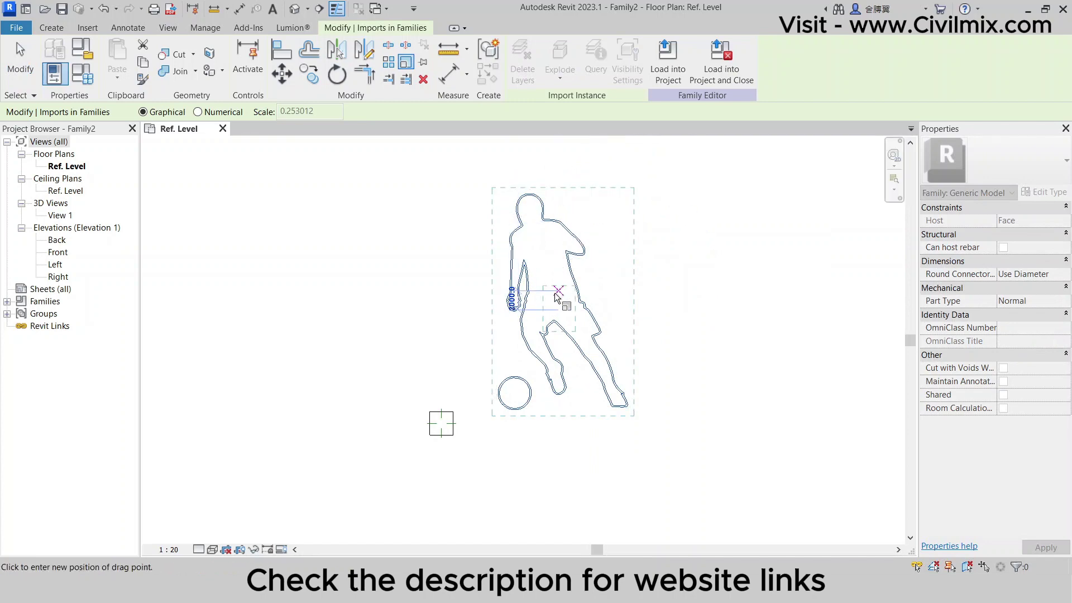
scroll(558, 300, "up", 4)
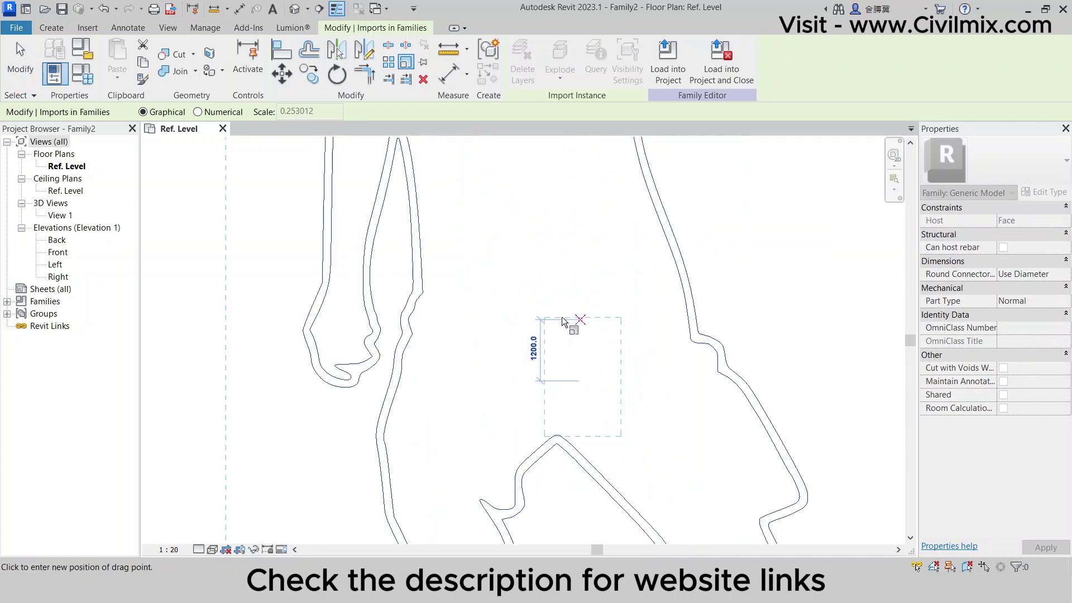
left_click(562, 321)
Move the scaled footballer outline inside the square host, near the intersection of the reference planes
left_click_drag(562, 359, 544, 406)
scroll(581, 379, "down", 3)
scroll(525, 341, "down", 3)
scroll(503, 394, "up", 2)
left_click_drag(522, 361, 435, 450)
scroll(434, 450, "up", 8)
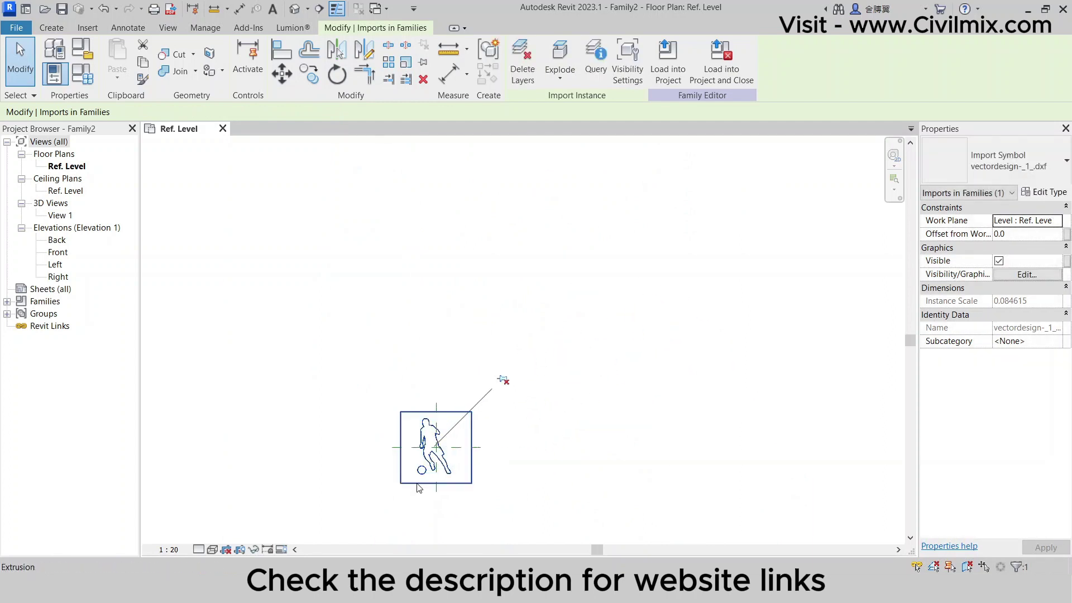
scroll(409, 372, "down", 1)
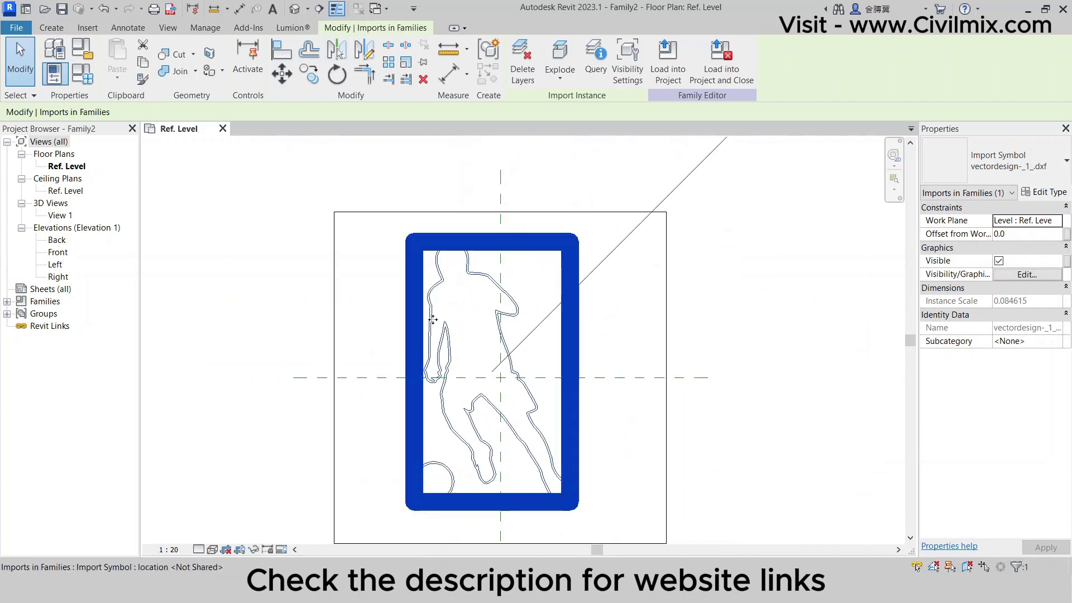
Move the footballer outline further so that it sits centred inside the square host
left_click_drag(431, 316, 450, 334)
left_click(391, 307)
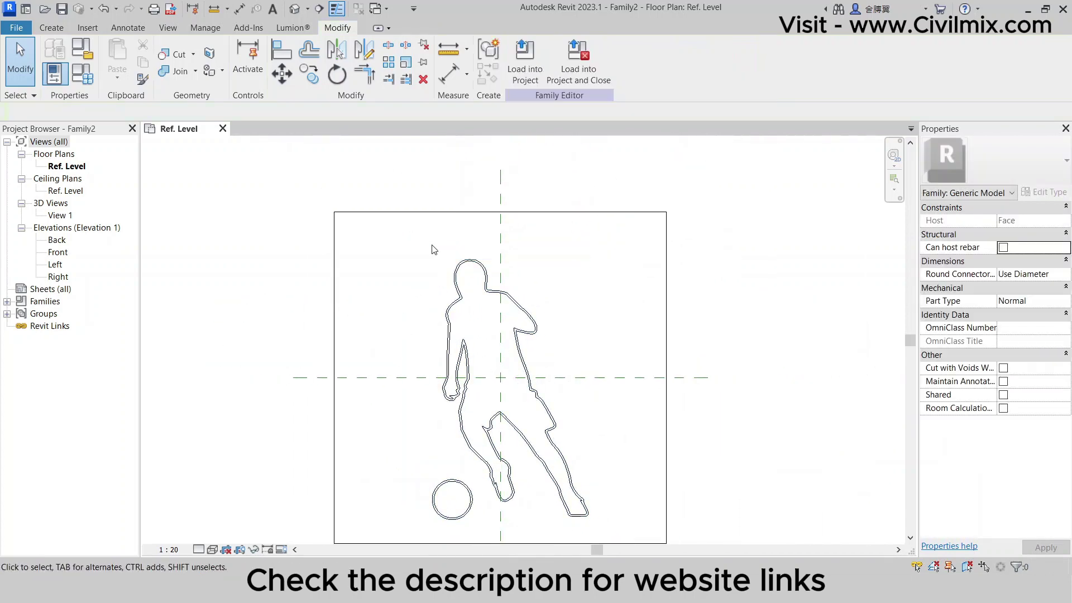
left_click(473, 288)
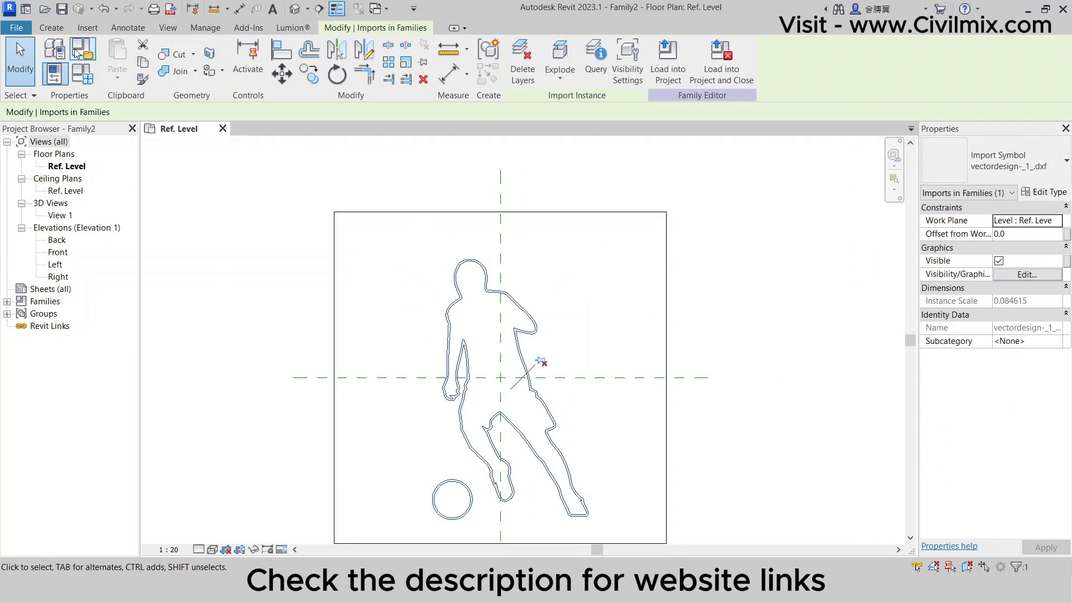
Start an extrusion and pick the whole outer line chain of the footballer outline as its sketch
left_click(51, 27)
left_click(118, 59)
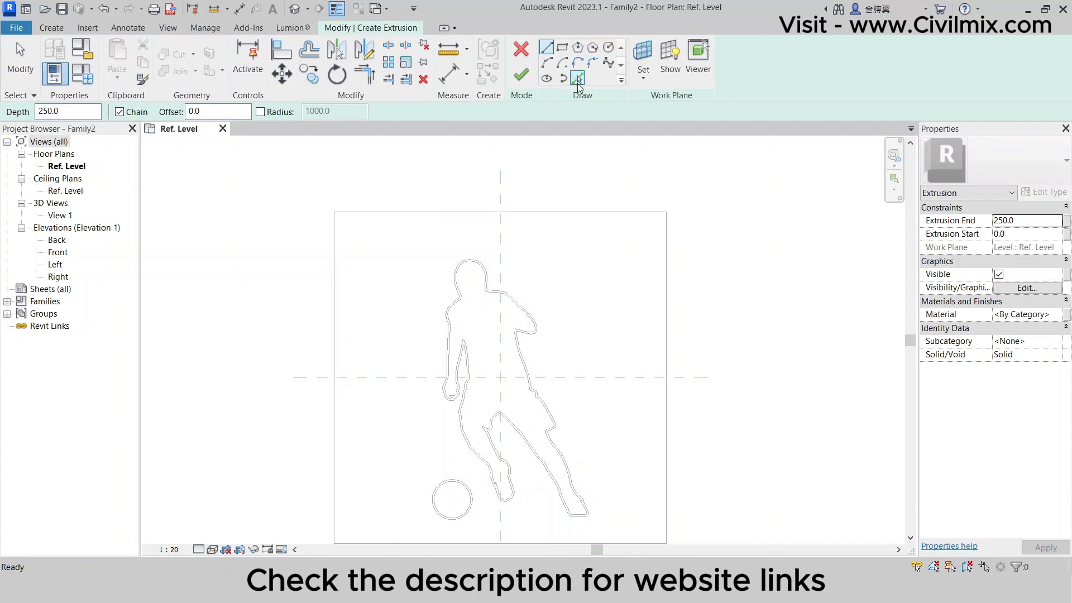
left_click(578, 83)
scroll(546, 312, "up", 5)
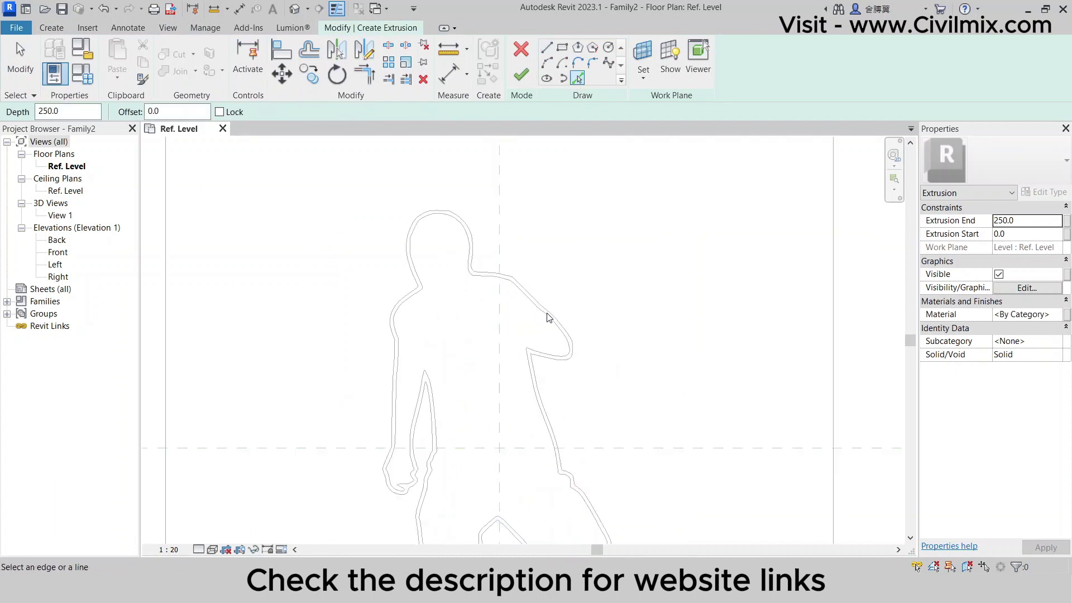
key("Tab")
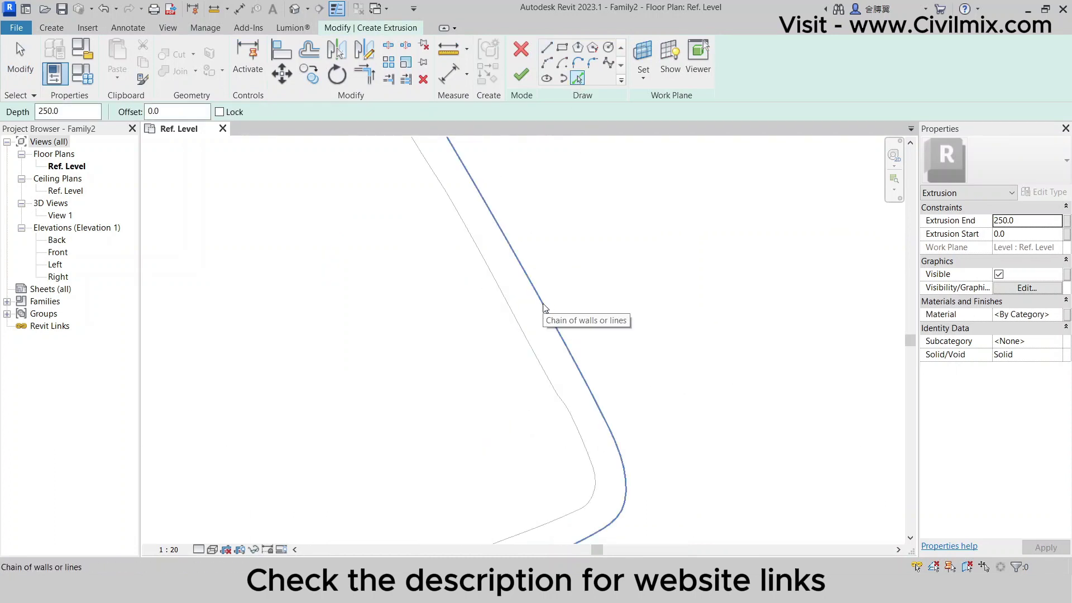
scroll(540, 305, "down", 6)
scroll(541, 306, "up", 6)
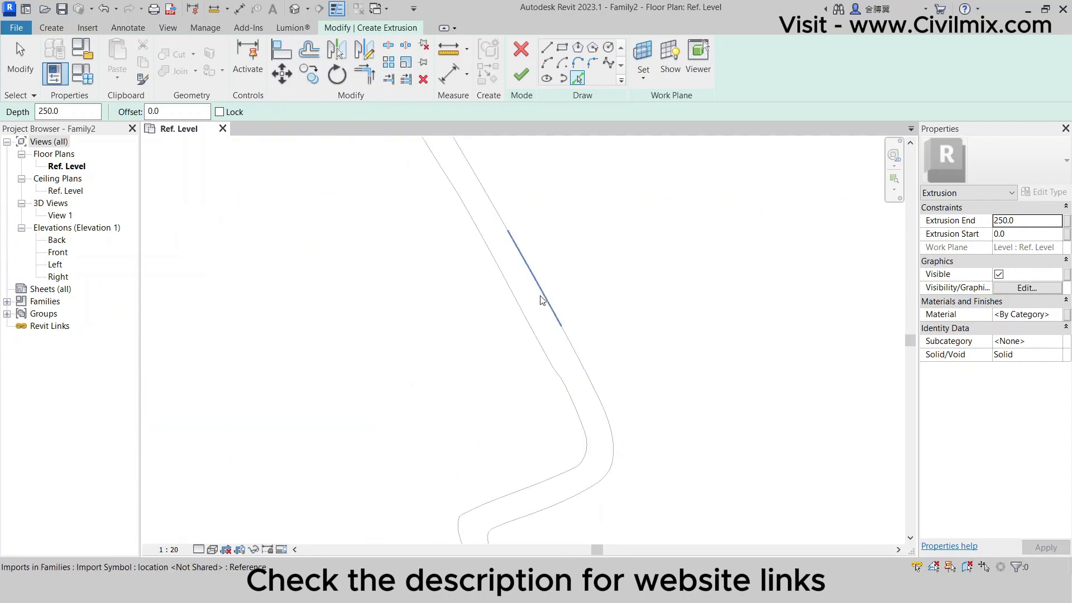
key("Tab")
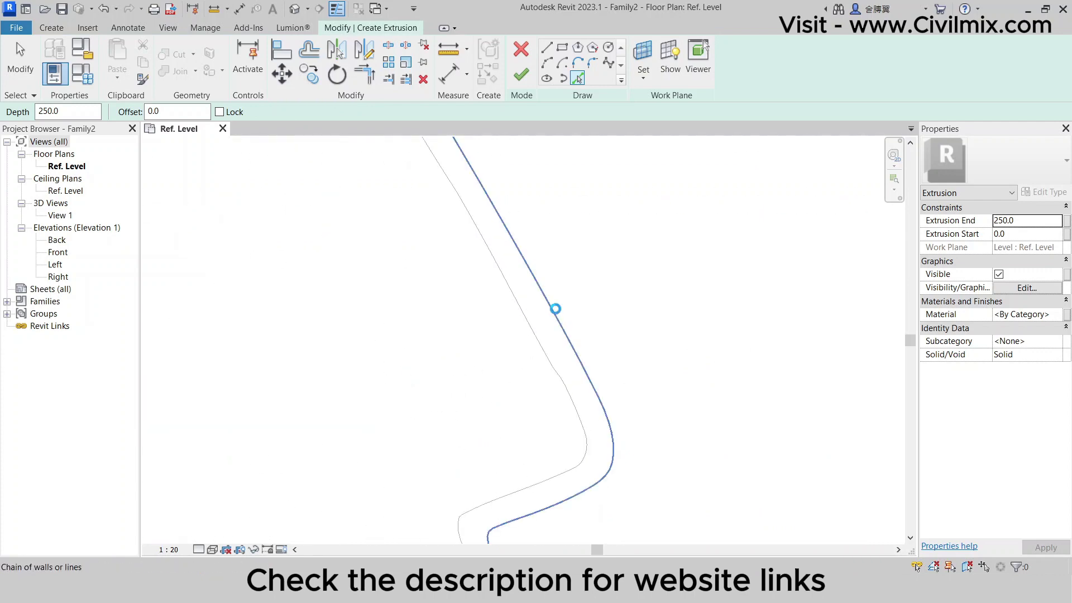
scroll(583, 316, "down", 5)
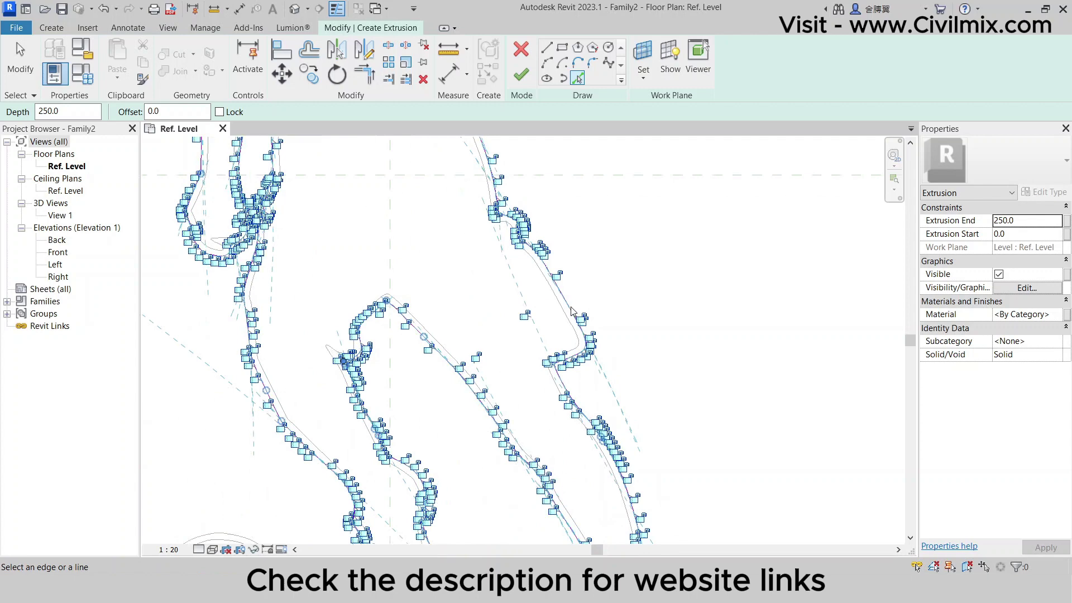
Add the ball's inner circle to the extrusion sketch by picking its full line chain
middle_click_drag(409, 374, 525, 260)
scroll(413, 402, "up", 1)
scroll(413, 402, "up", 5)
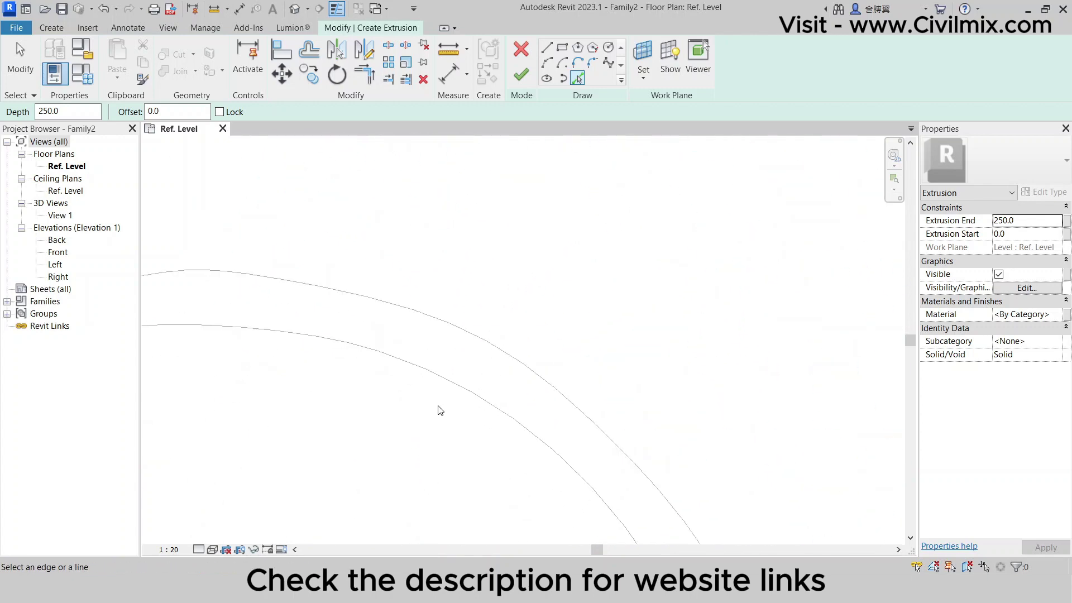
key("Tab")
left_click(562, 308)
scroll(563, 308, "down", 3)
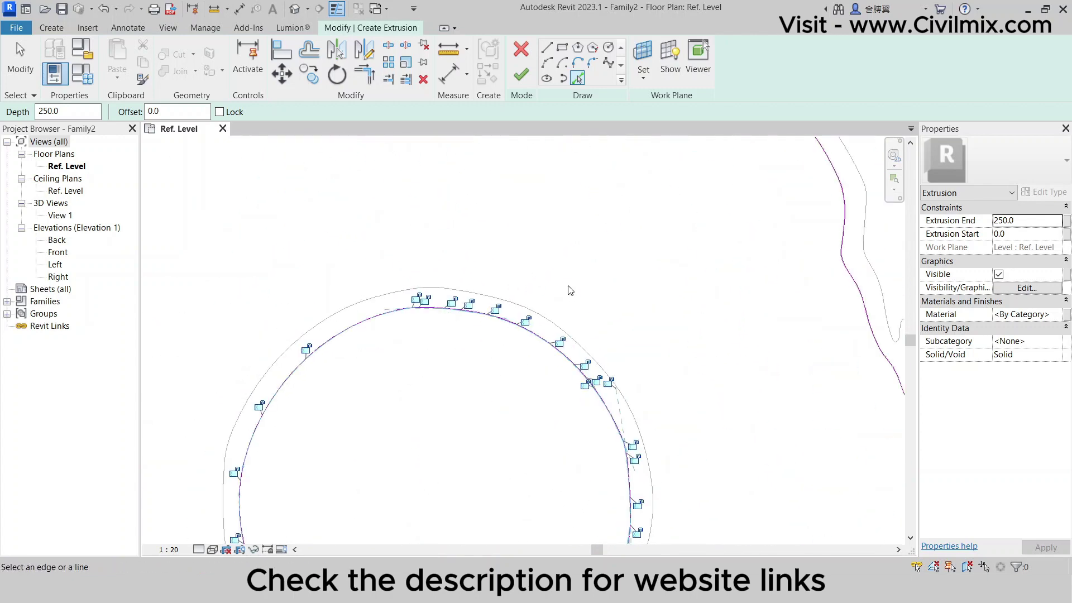
Try to finish the extrusion sketch and locate the open ends in the footballer's contour
left_click(522, 76)
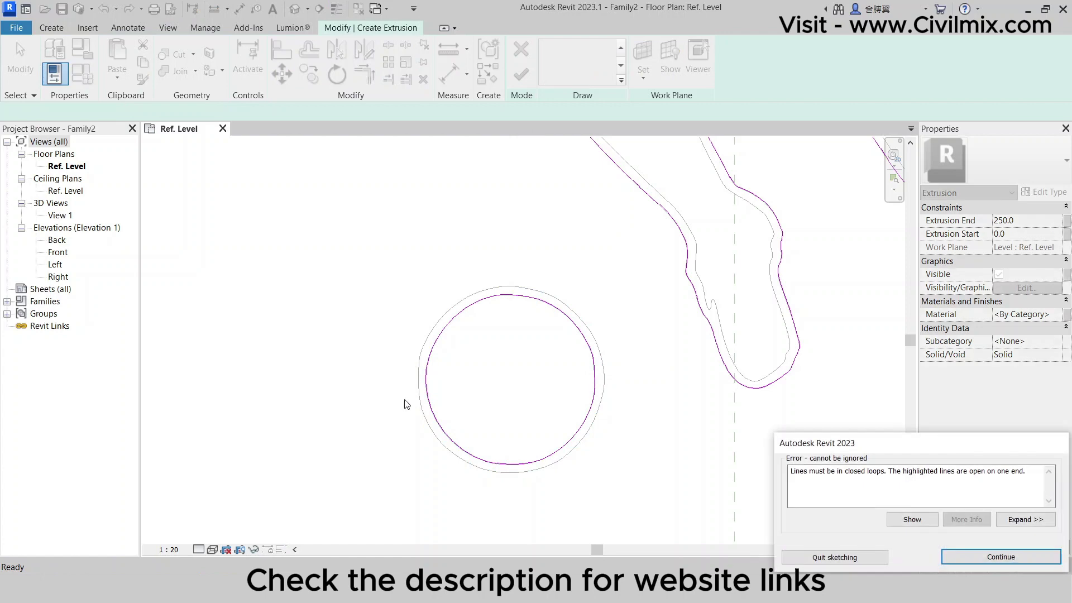
left_click(1024, 560)
scroll(631, 421, "down", 3)
scroll(631, 422, "down", 3)
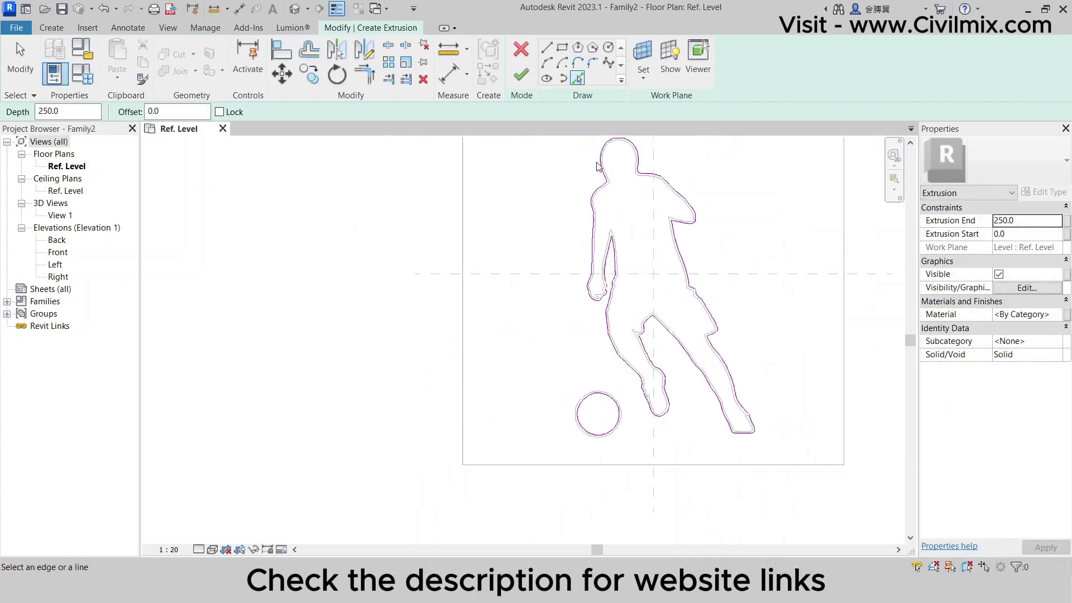
left_click(522, 76)
left_click(911, 519)
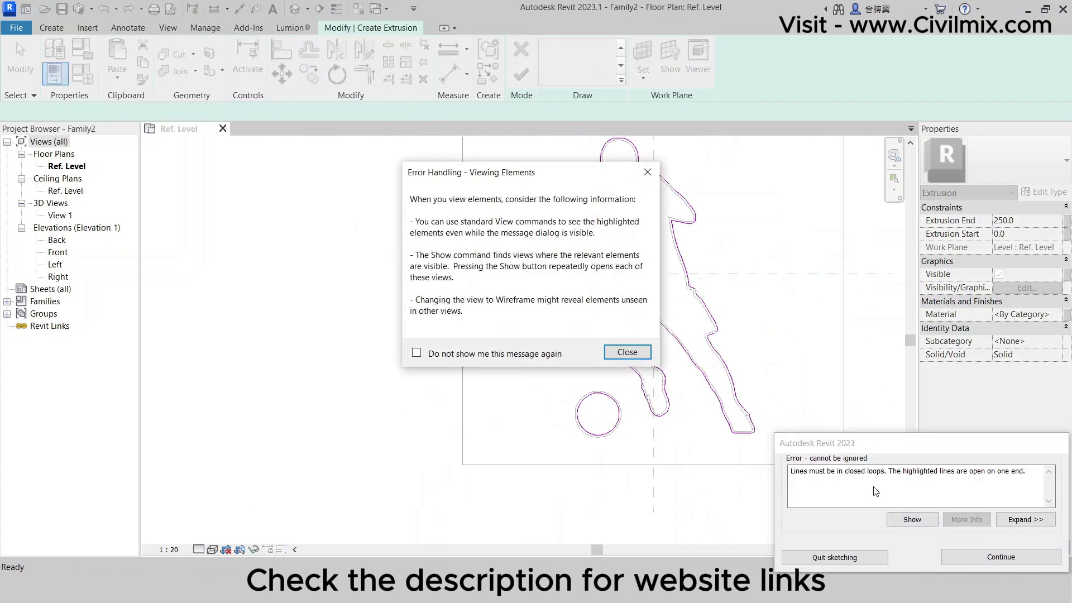
left_click(641, 353)
scroll(437, 321, "up", 3)
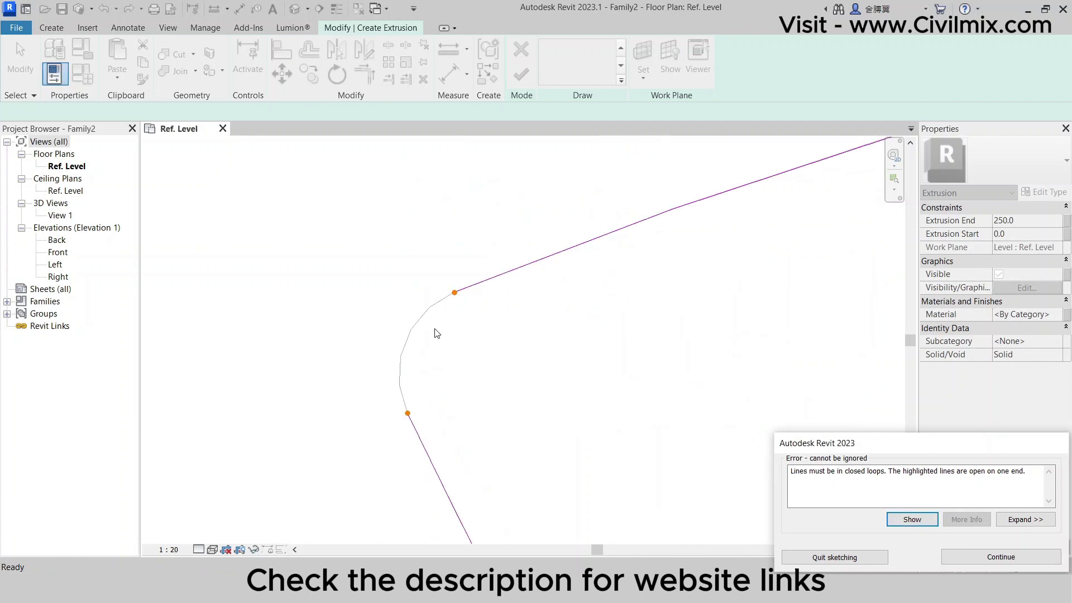
left_click(954, 554)
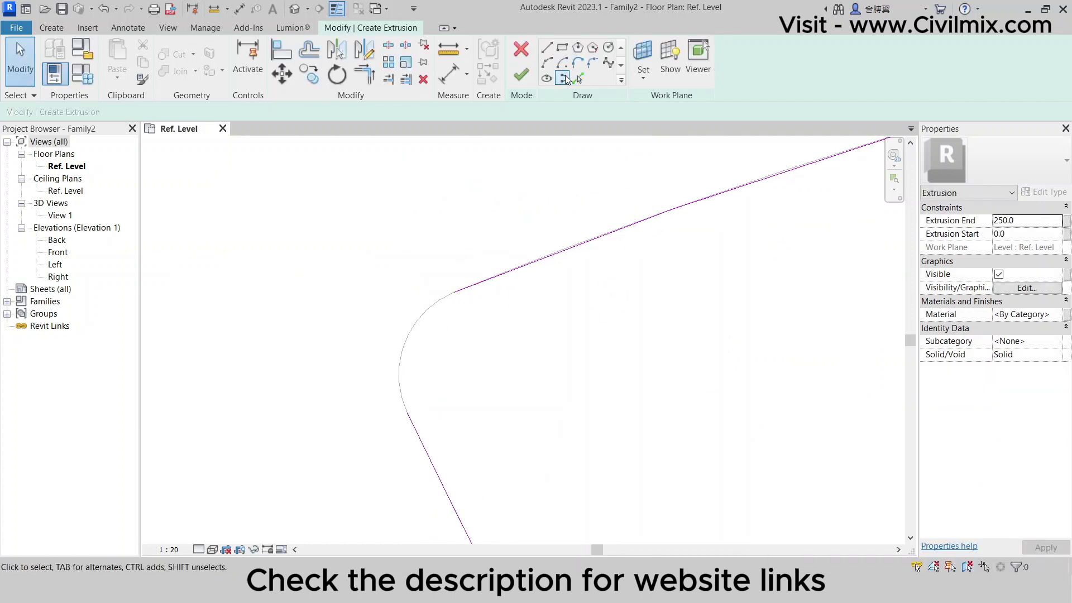
Close the gap in the footballer's contour by trimming its two open lines to a corner, and finish the extrusion
left_click(368, 80)
left_click(430, 455)
left_click(491, 280)
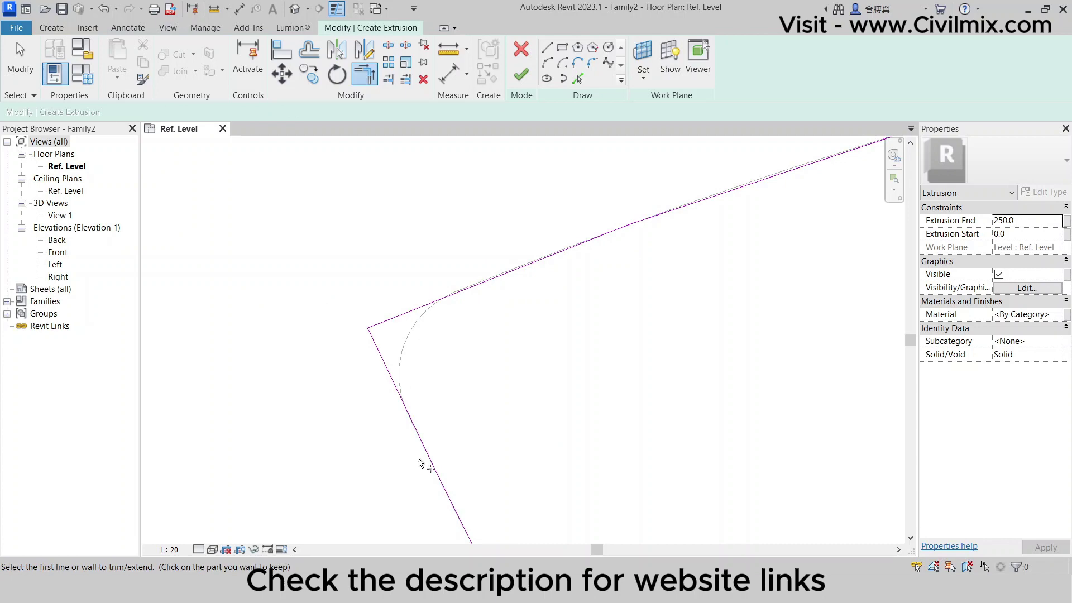
left_click(521, 76)
scroll(432, 373, "down", 4)
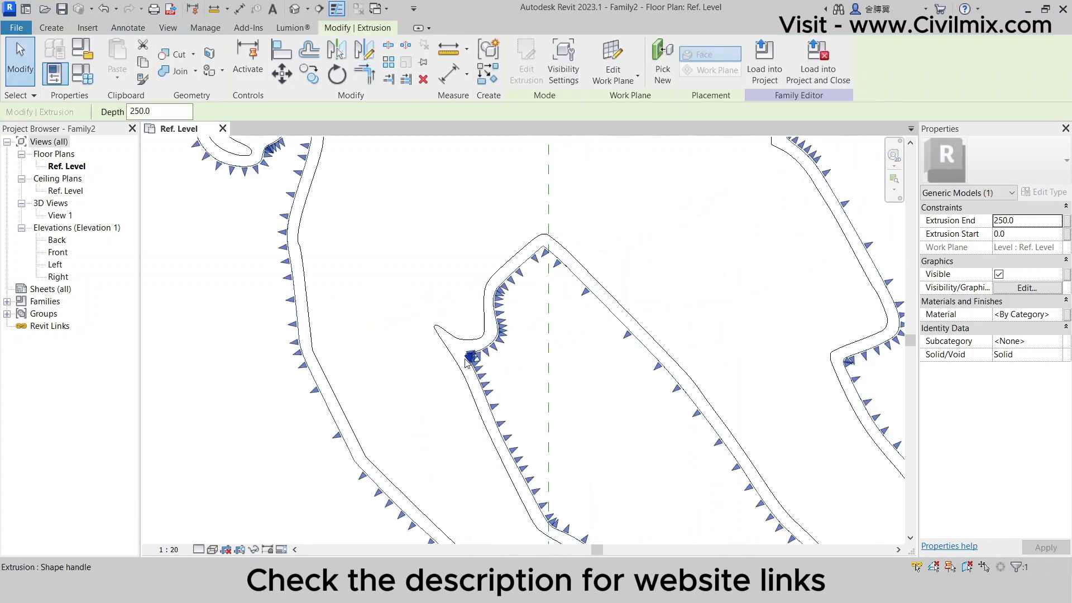
Delete the imported DXF outline from the Ref. Level view
scroll(432, 375, "down", 2)
scroll(413, 428, "up", 4)
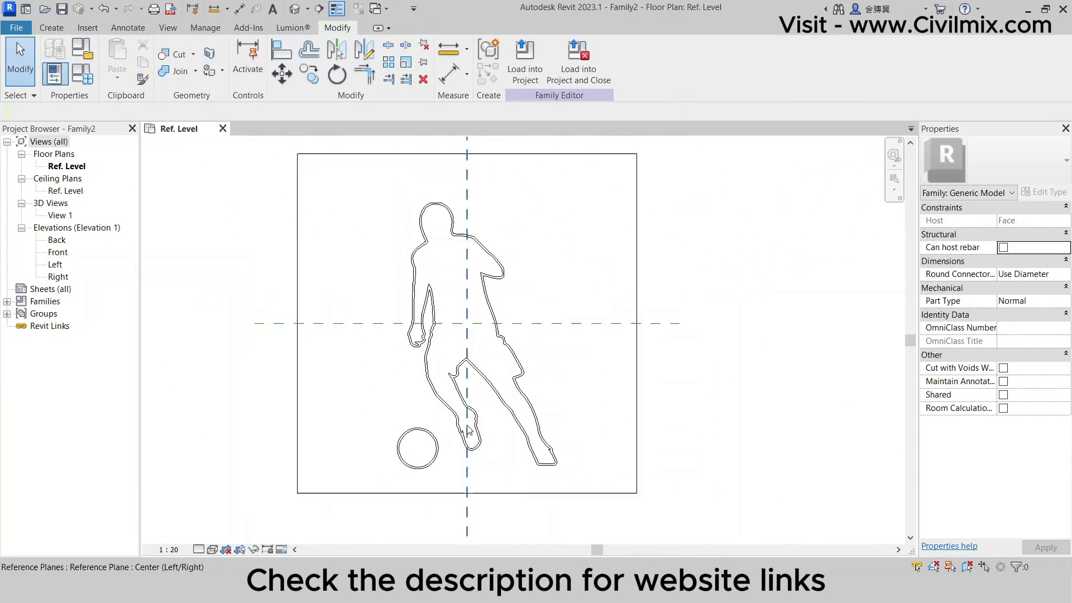
left_click(457, 404)
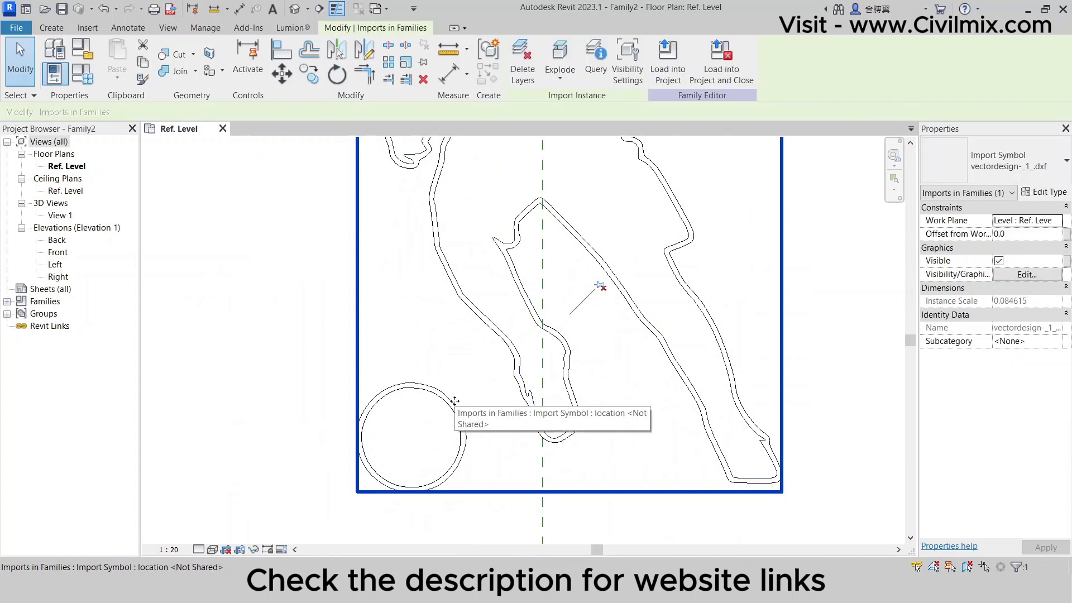
key("Delete")
Open the default 3D view and set the footballer extrusion's end to 50
left_click(291, 10)
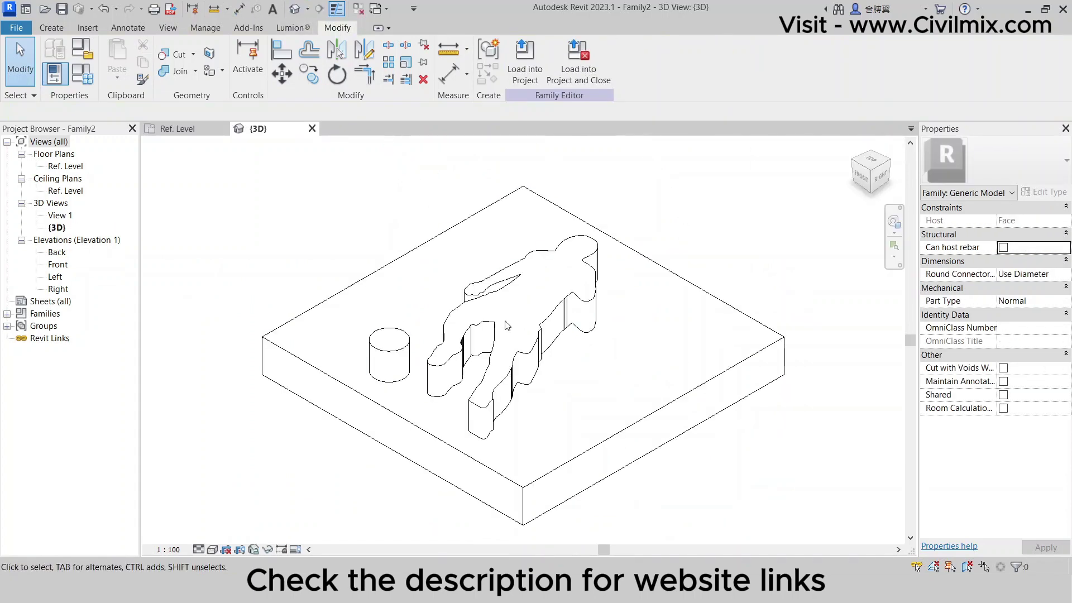
left_click(487, 318)
scroll(510, 300, "up", 3)
scroll(510, 300, "down", 3)
left_click(1031, 221)
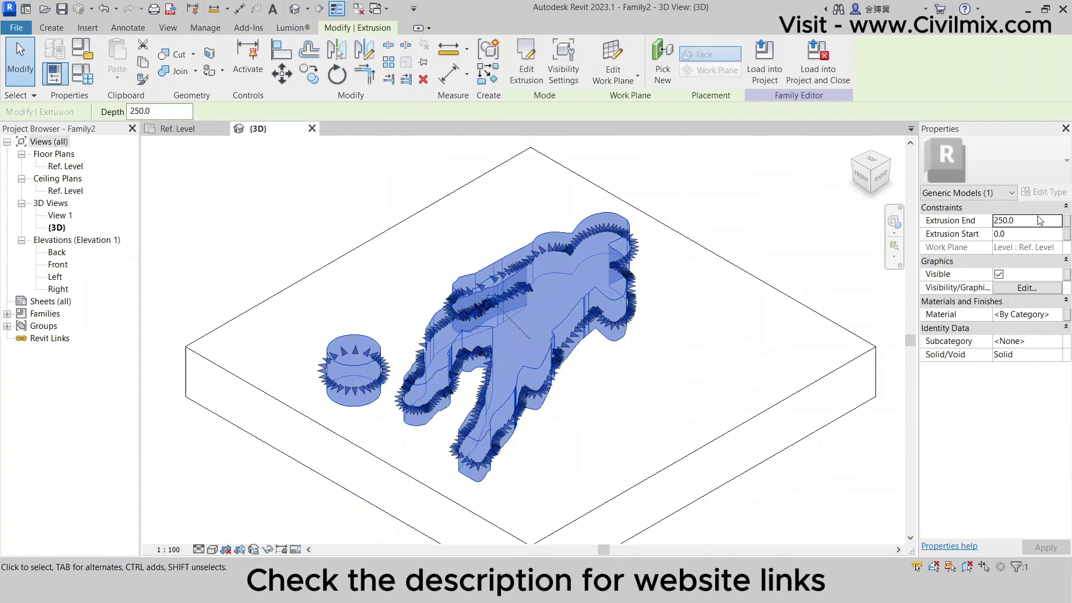
left_click(409, 452)
scroll(409, 452, "up", 3)
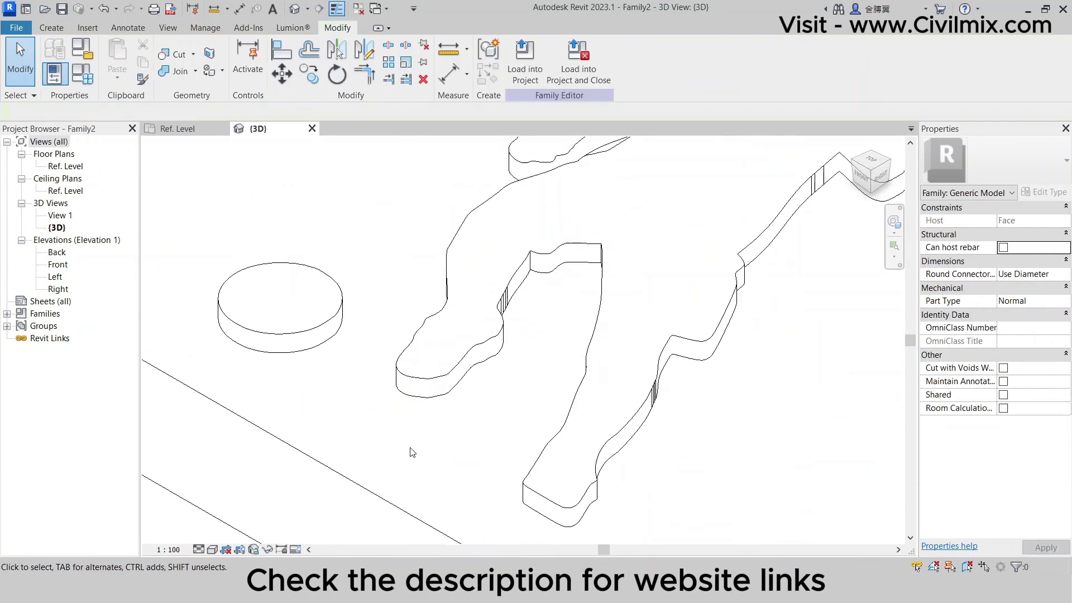
scroll(409, 451, "down", 3)
Reduce the footballer extrusion's end to 30
left_click(572, 338)
left_click(1032, 220)
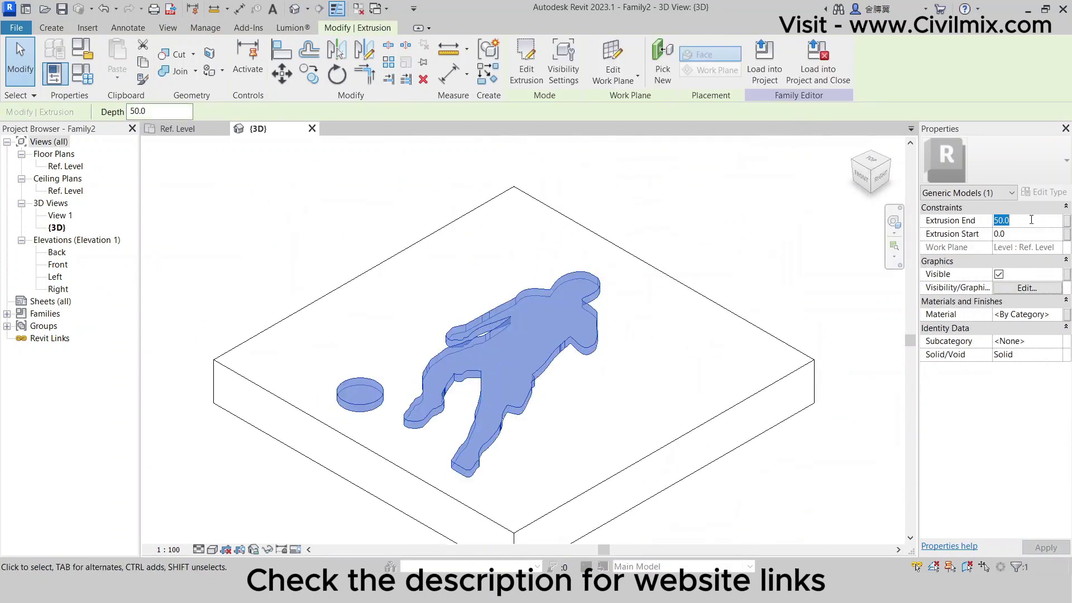
left_click(304, 247)
Display the 3D view in the Realistic visual style
mouse_move(460, 439)
middle_mouse_down("shift")
mouse_move(698, 390)
mouse_move(584, 428)
mouse_move(558, 451)
middle_mouse_up("shift")
left_click(213, 549)
left_click(221, 534)
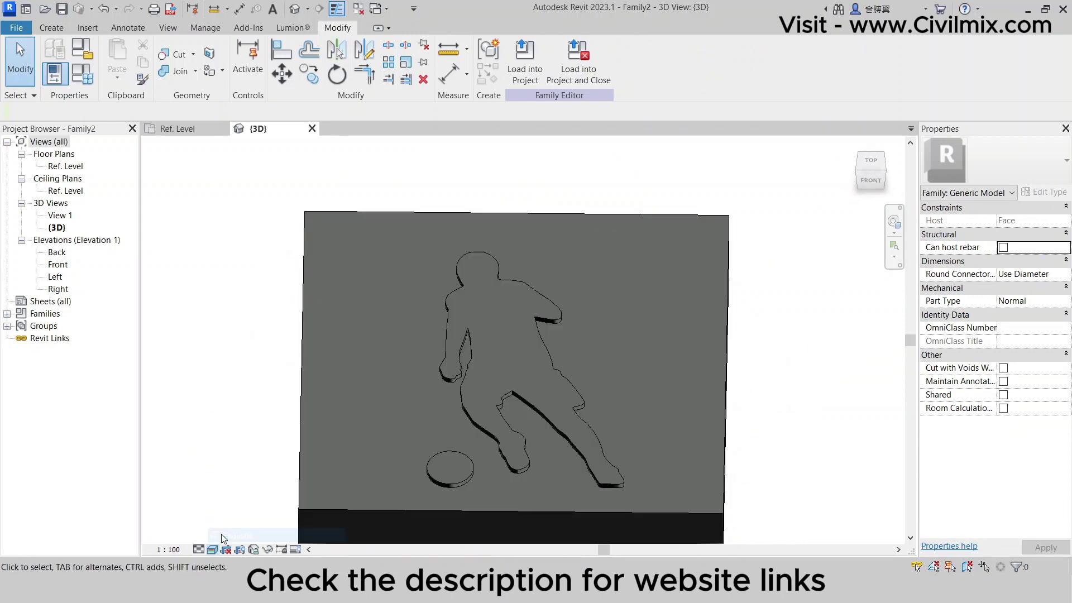
middle_click_drag(324, 442, 441, 472, "shift")
Create a new material named gold for the footballer extrusion
left_click(498, 439)
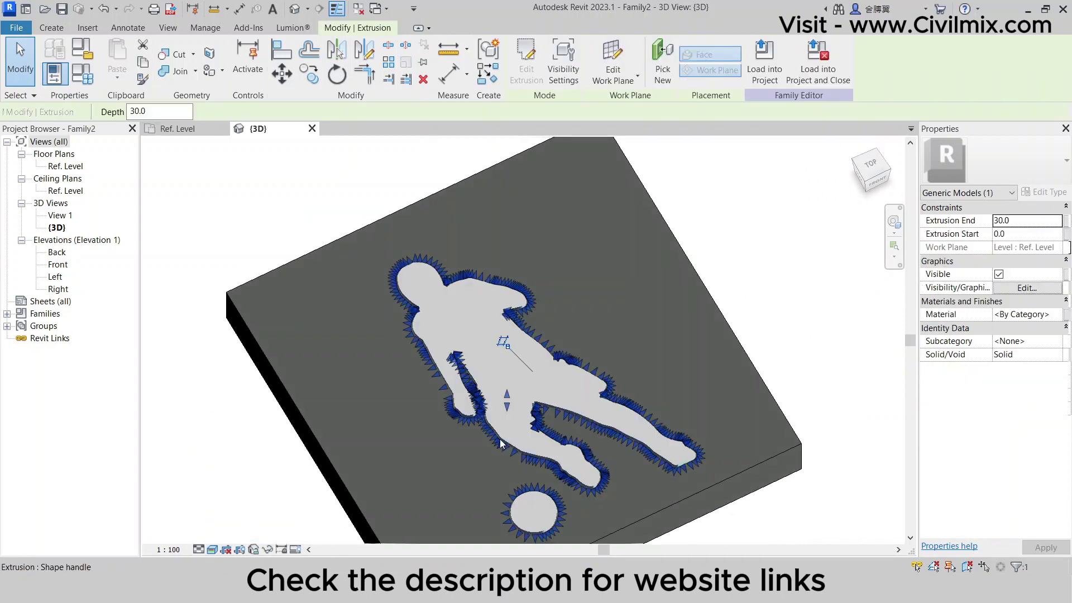
left_click(1055, 315)
left_click(1055, 315)
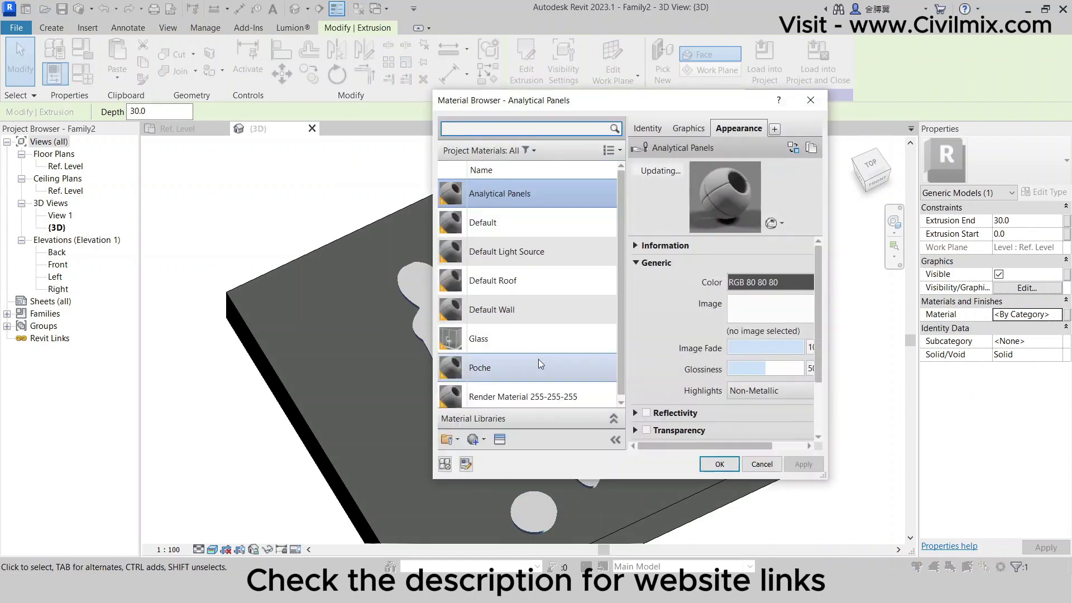
left_click(476, 440)
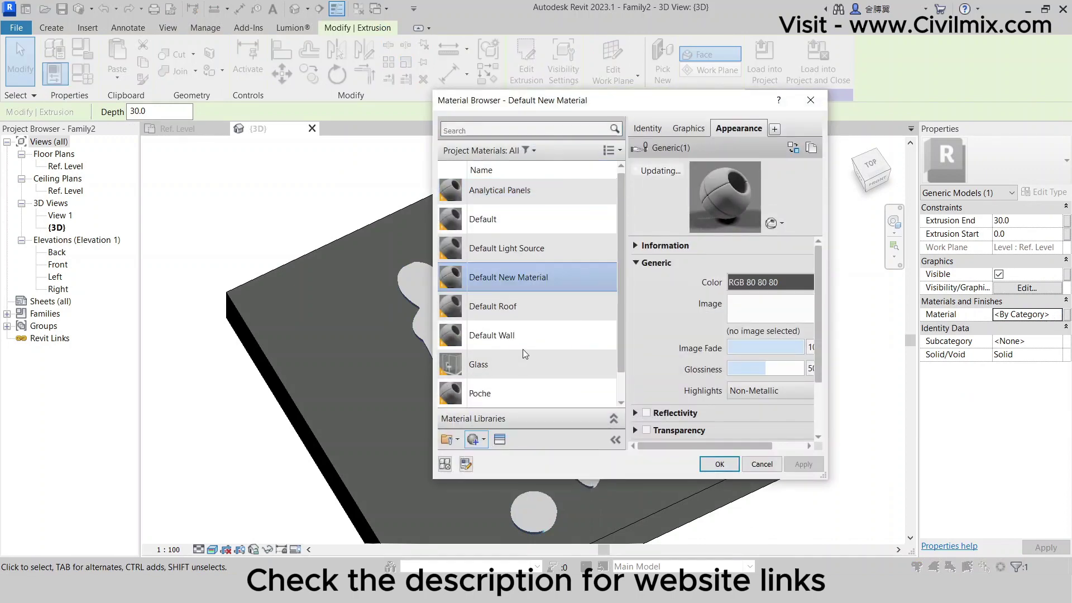
right_click(522, 277)
left_click(549, 322)
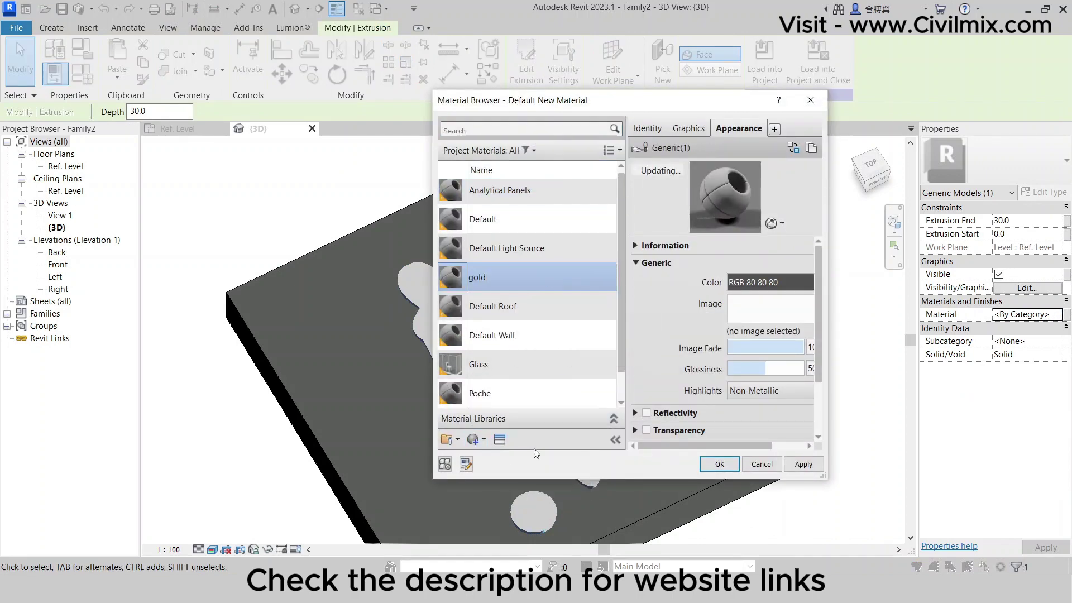
type("gold")
Give the gold material the Gold - Polished appearance asset and apply it to the footballer extrusion
left_click(500, 439)
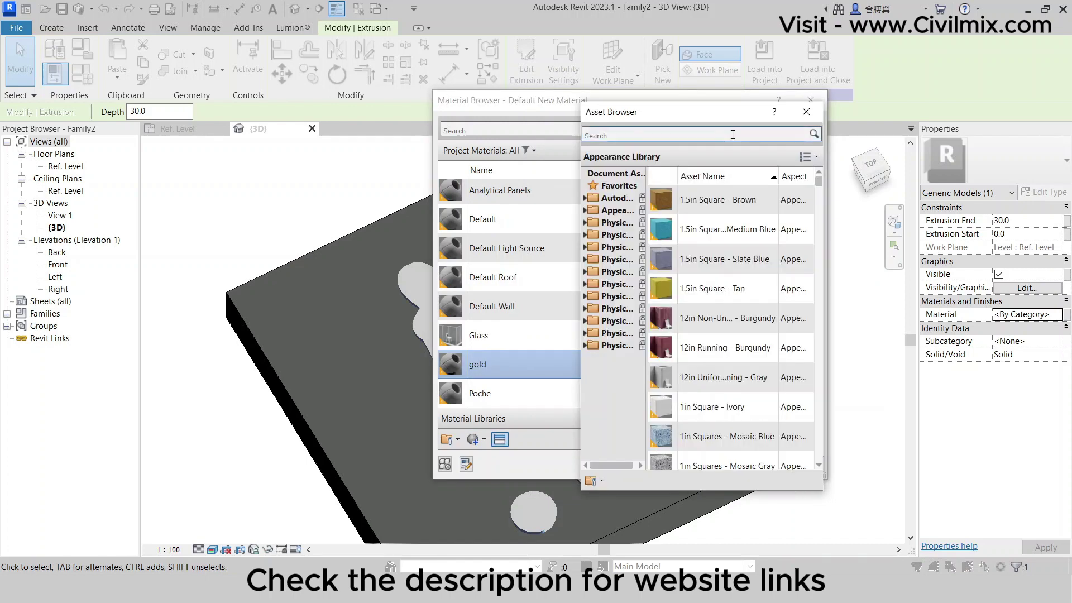
left_click(730, 134)
type("gold")
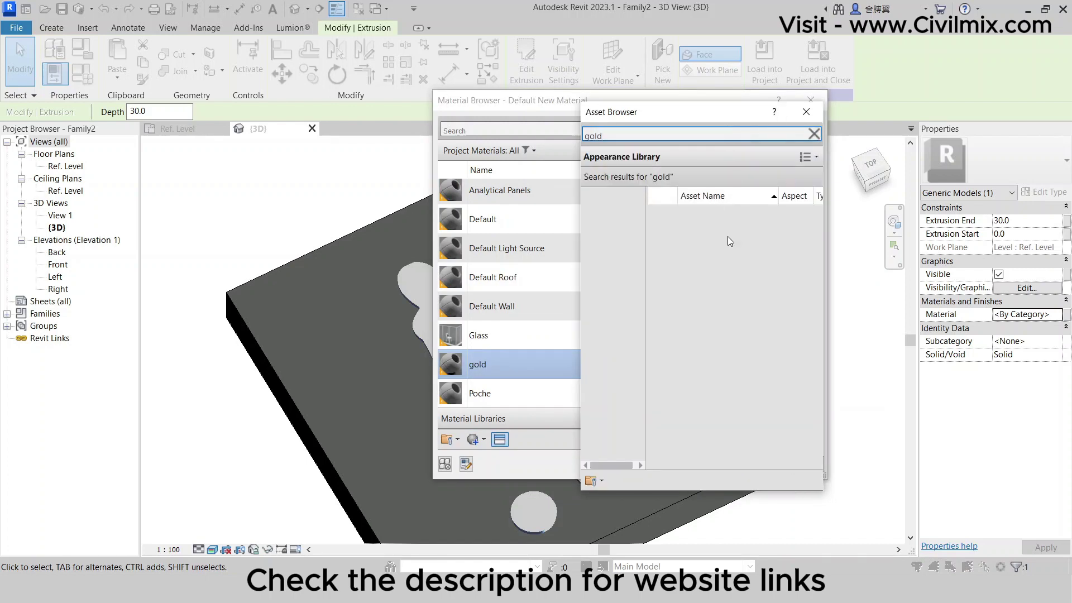
left_click(814, 250)
left_click(806, 111)
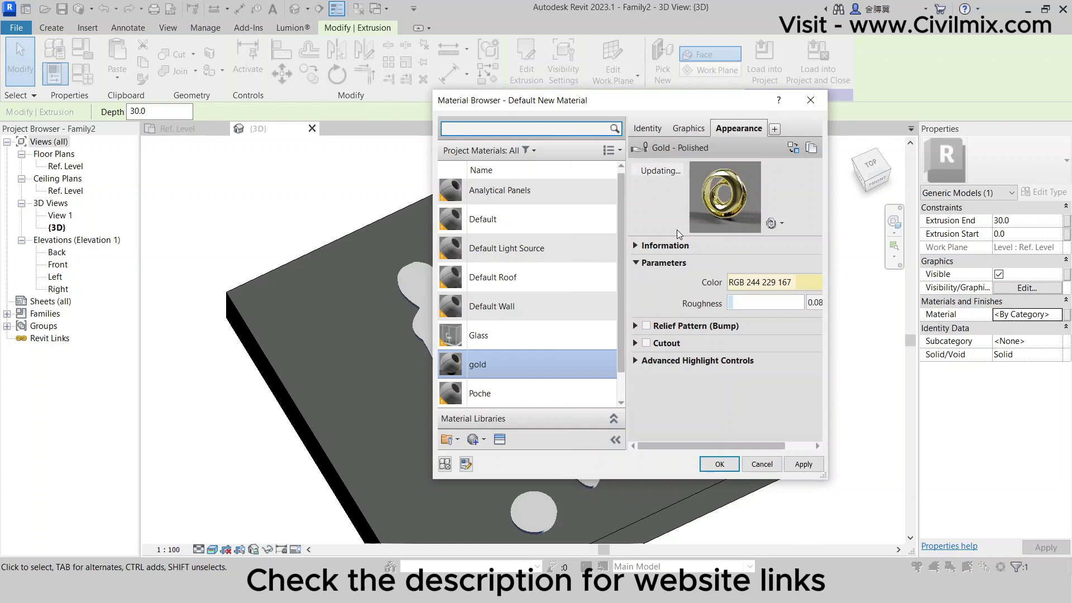
left_click(802, 464)
left_click(720, 463)
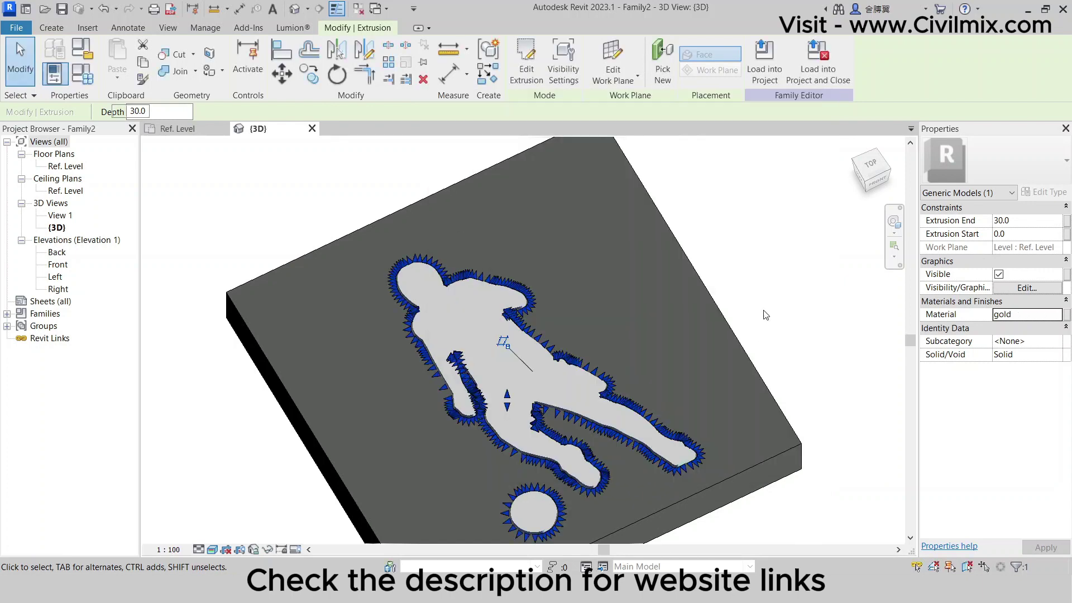
key("Escape")
scroll(460, 304, "down", 3)
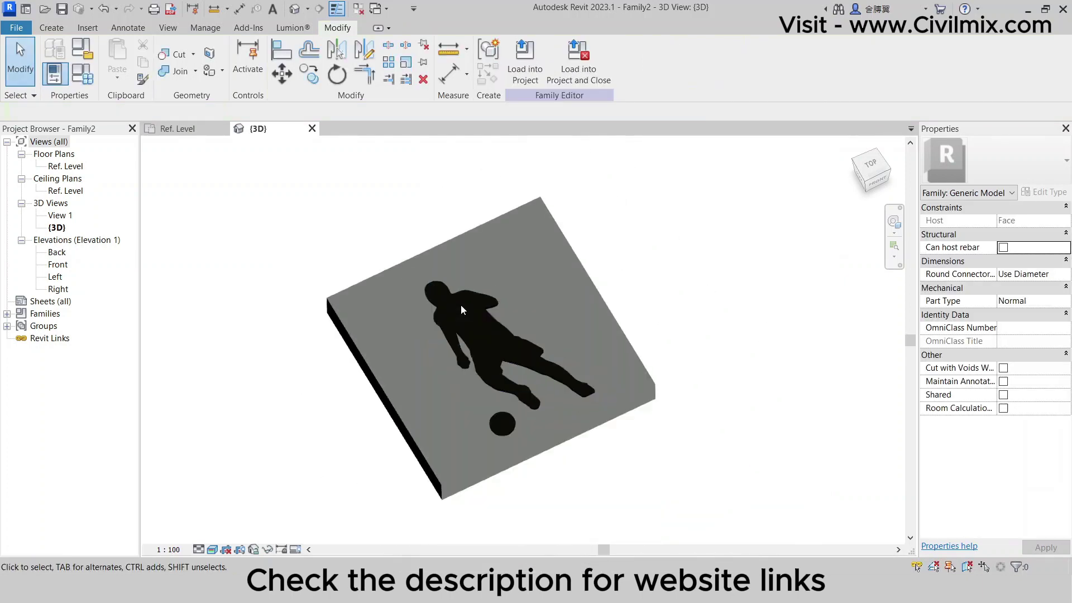
Save the family as logo in the Downloads folder
left_click(62, 11)
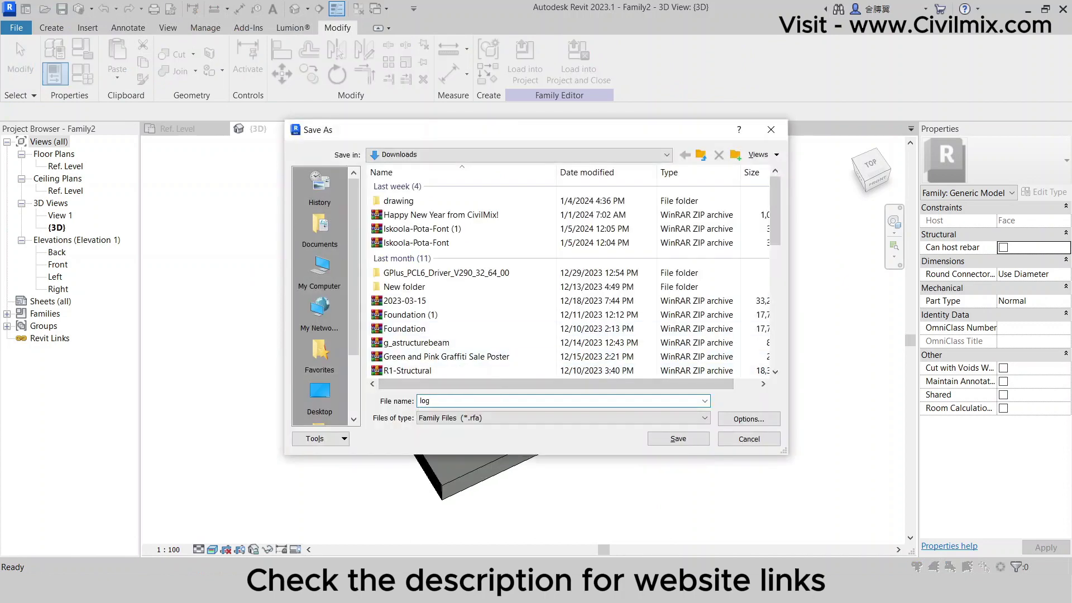
left_click(670, 440)
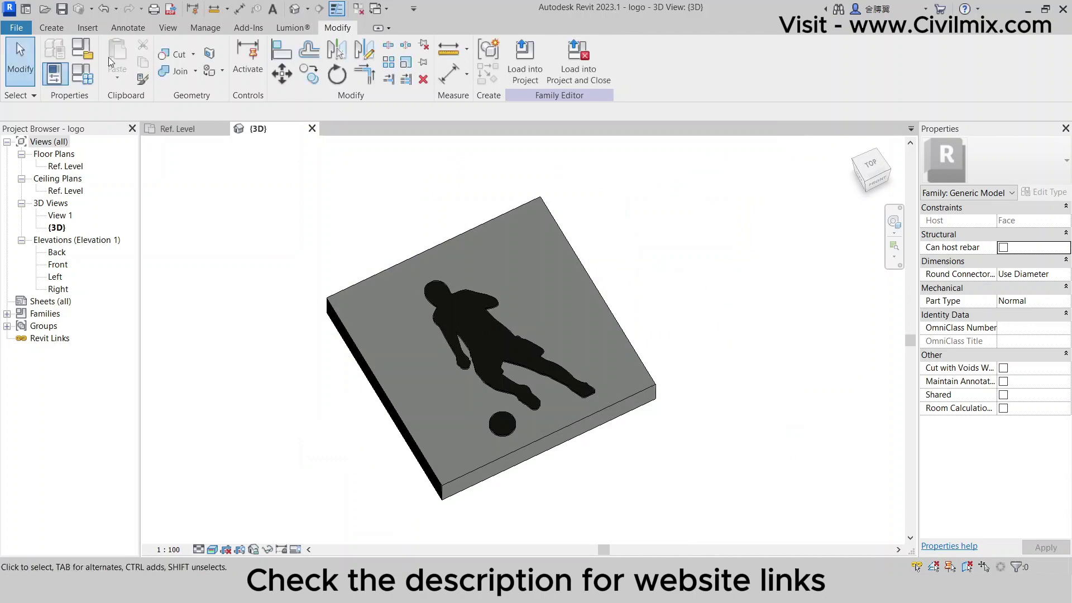
Create a new project from the Imperial-Architectural Template
left_click(15, 28)
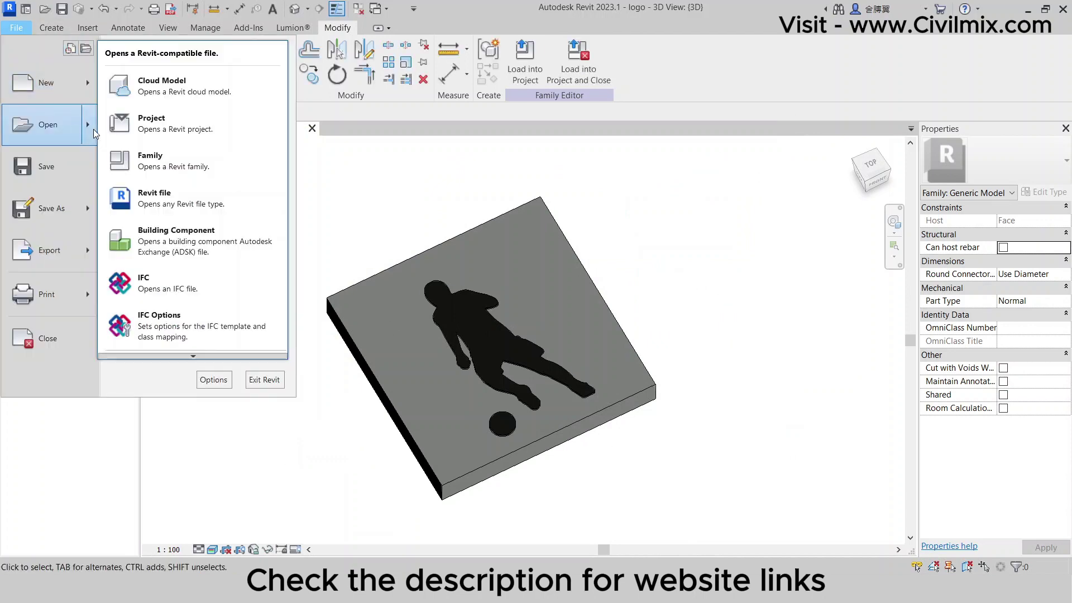
mouse_move(85, 95)
left_click(132, 94)
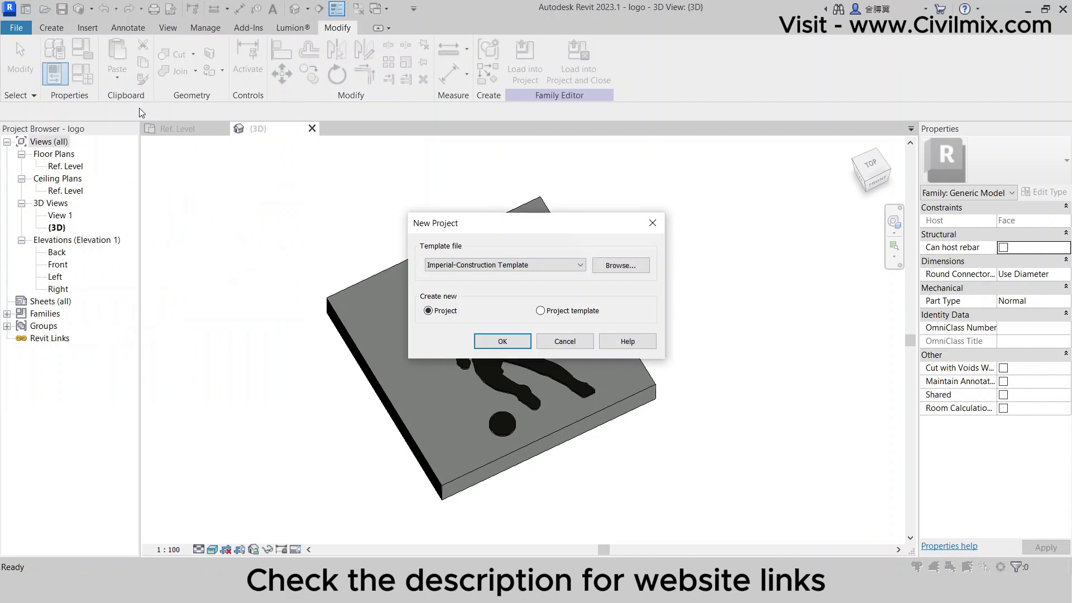
left_click(504, 265)
left_click(488, 295)
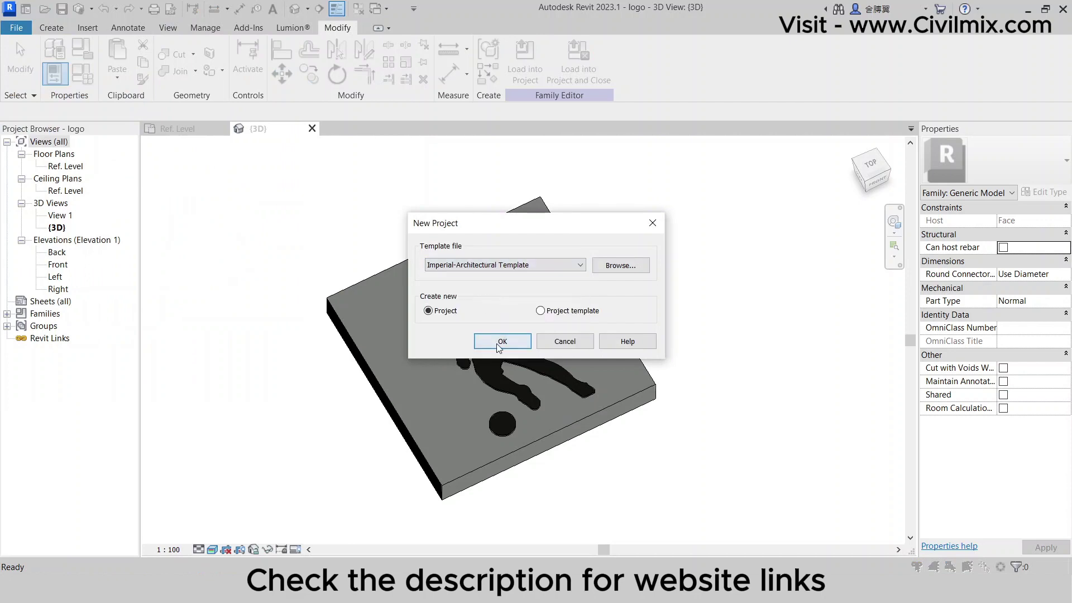
left_click(502, 341)
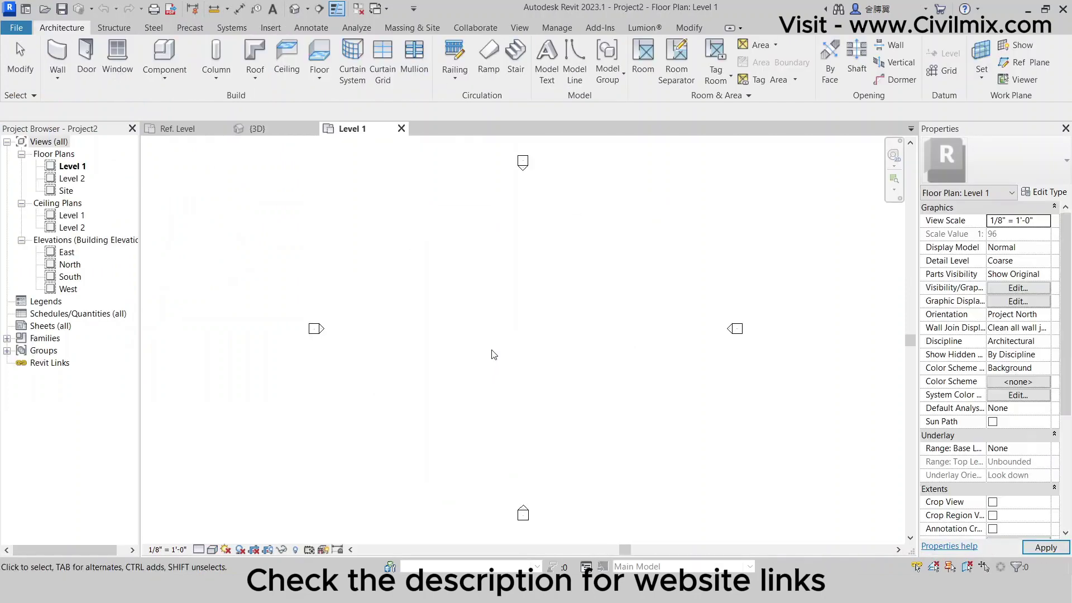
Draw a horizontal Generic - 8" wall about 52 feet long between the elevation markers on Level 1
left_click(57, 54)
left_click(460, 314)
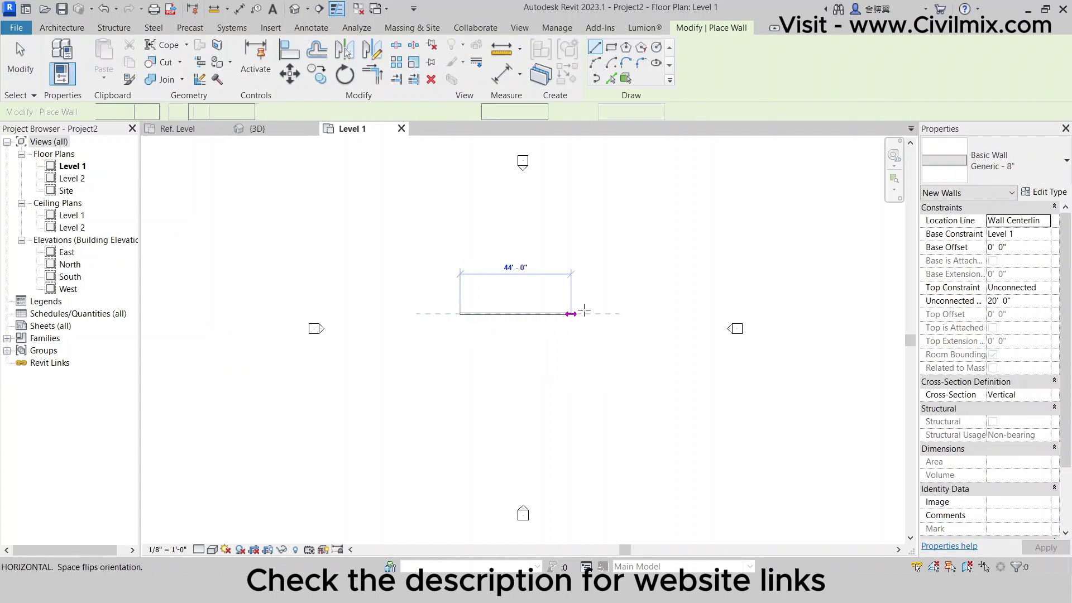
left_click(589, 314)
scroll(550, 324, "up", 2)
key("Escape")
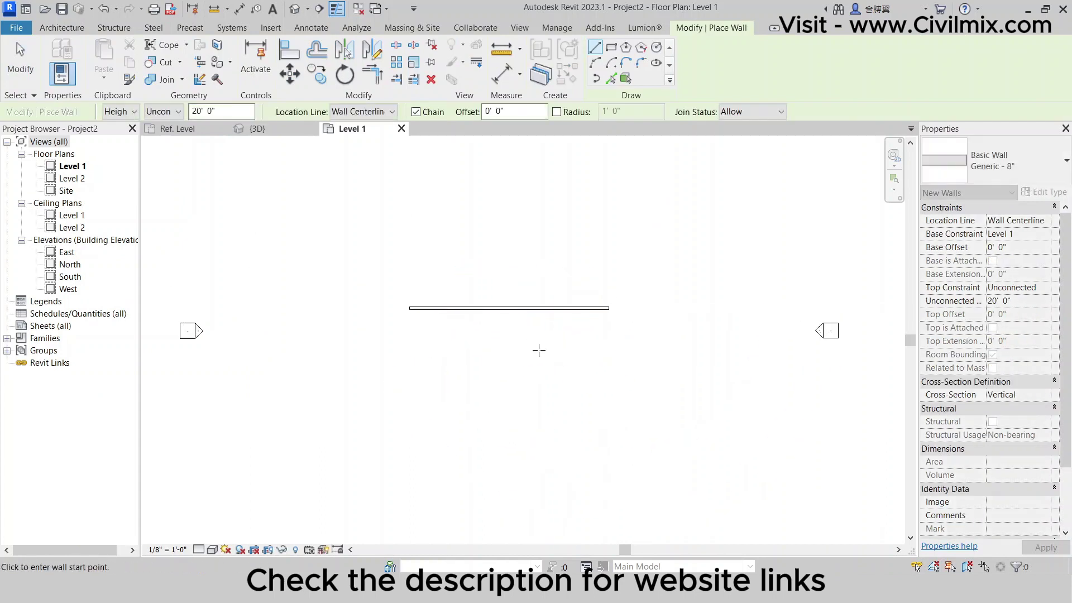
Show the wall in the default 3D view, then load the logo family into the project and close the family file
left_click(294, 10)
scroll(544, 354, "up", 3)
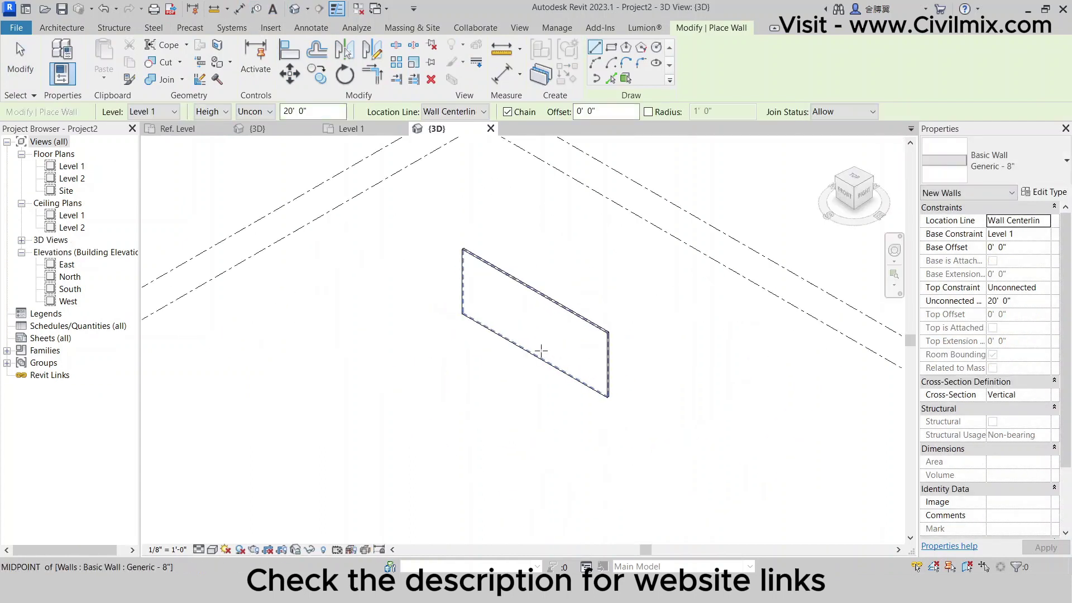
left_click(248, 129)
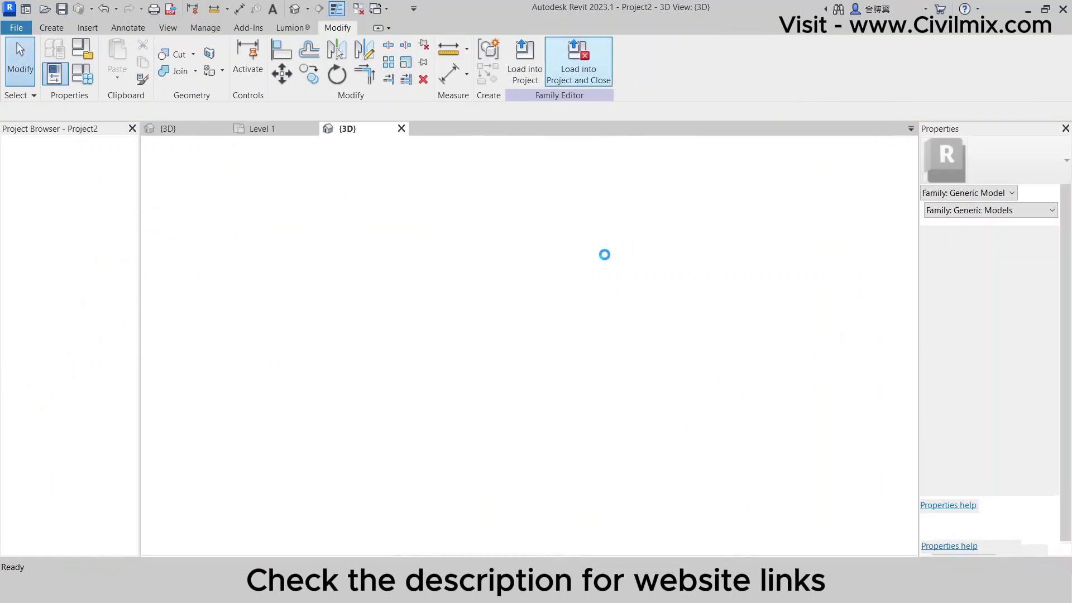
left_click(253, 128)
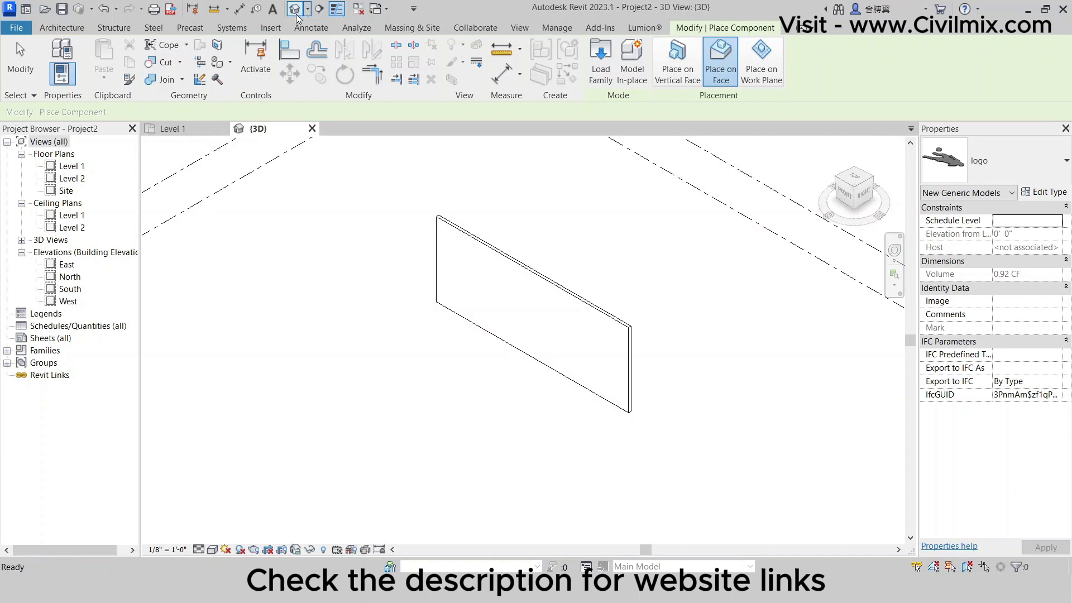
Place five instances of the logo family spread across the wall's front face
scroll(559, 347, "up", 3)
left_click(513, 311)
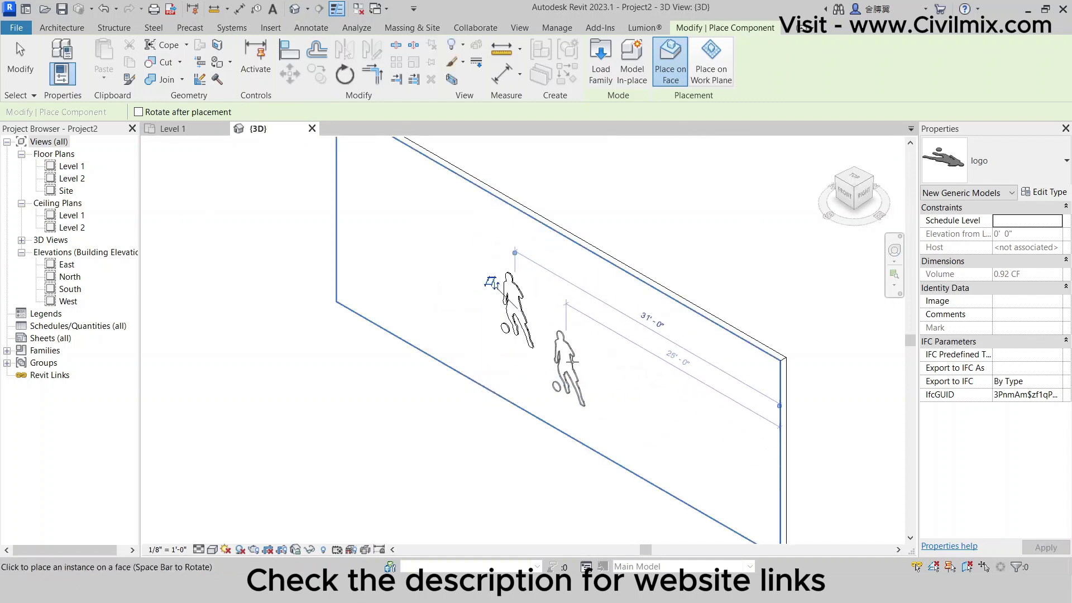
left_click(562, 361)
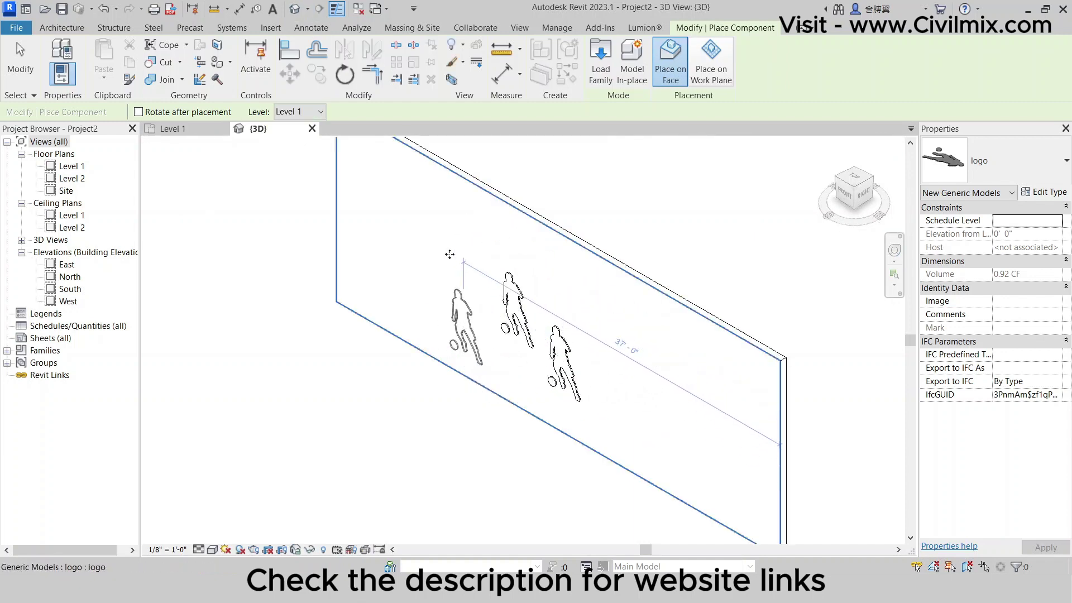
left_click(554, 277)
key("Escape")
key("Escape")
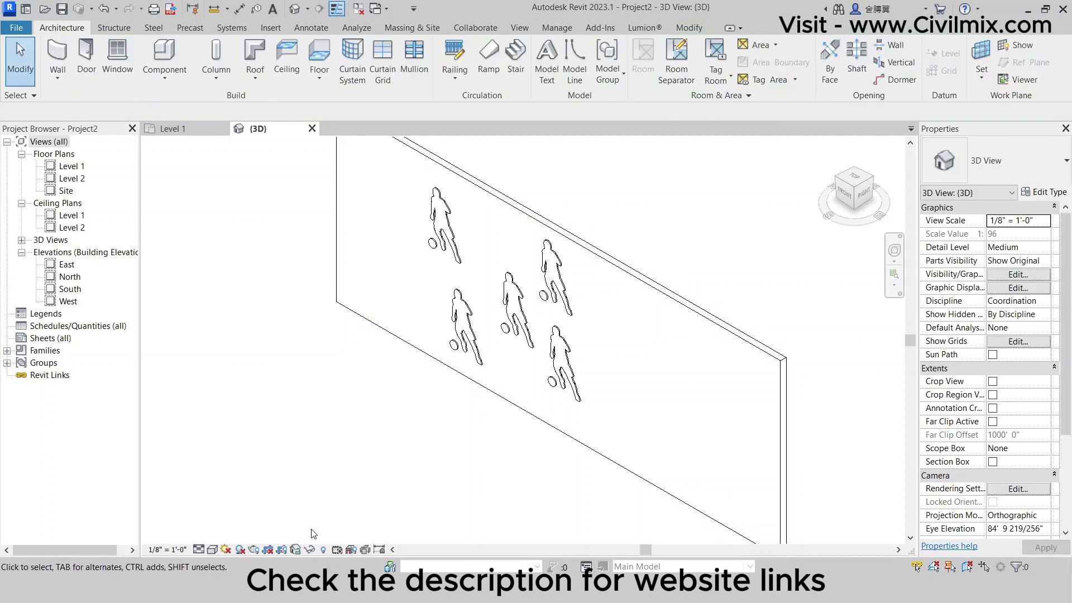
Display the project's 3D view in the Realistic visual style and examine the placed logos on the wall's front face
mouse_move(451, 445)
middle_mouse_down("shift")
mouse_move(610, 384)
mouse_move(471, 443)
mouse_move(447, 421)
middle_mouse_up("shift")
scroll(444, 416, "up", 3)
mouse_move(445, 415)
middle_mouse_down()
mouse_move(371, 461)
mouse_move(329, 530)
middle_mouse_up()
scroll(367, 371, "up", 2)
scroll(631, 346, "down", 4)
middle_click_drag(617, 444, 715, 345, "shift")
scroll(463, 447, "up", 3)
scroll(472, 464, "down", 4)
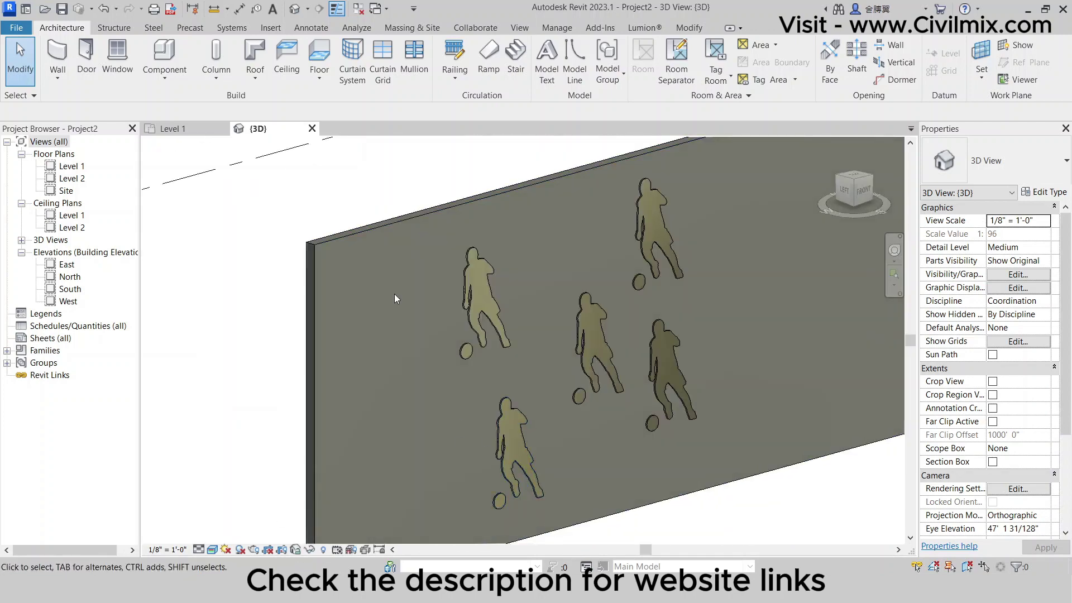
Change the wall's type to Interior - 6 1/8" Partition (2-hr)
left_click(779, 225)
left_click(997, 163)
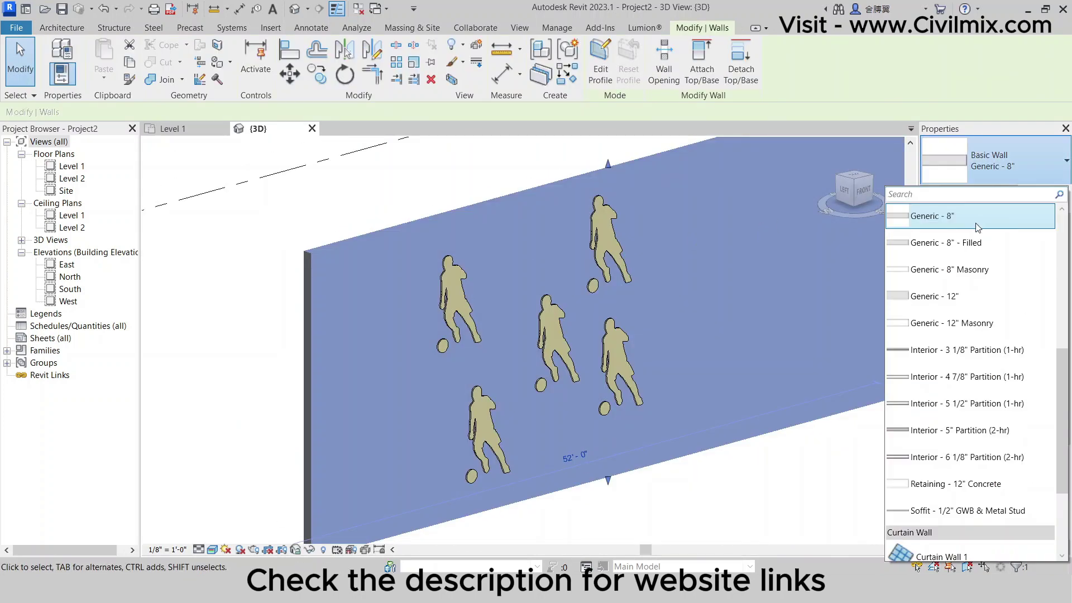
left_click(944, 457)
left_click(420, 191)
Examine the gold footballer logos against the new wall finish, up close and from different angles
scroll(392, 349, "up", 3)
middle_click_drag(392, 347, 269, 308)
scroll(270, 348, "up", 1)
scroll(269, 306, "down", 1)
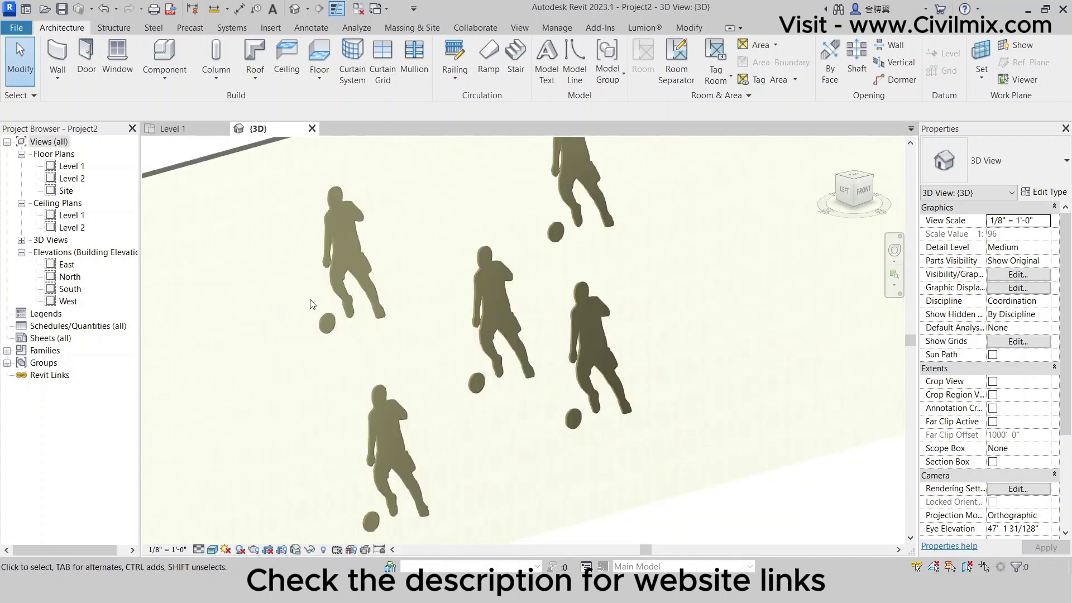
scroll(482, 423, "down", 3)
middle_click_drag(693, 351, 659, 298, "shift")
scroll(603, 336, "up", 4)
middle_click_drag(602, 335, 582, 311)
scroll(666, 440, "up", 2)
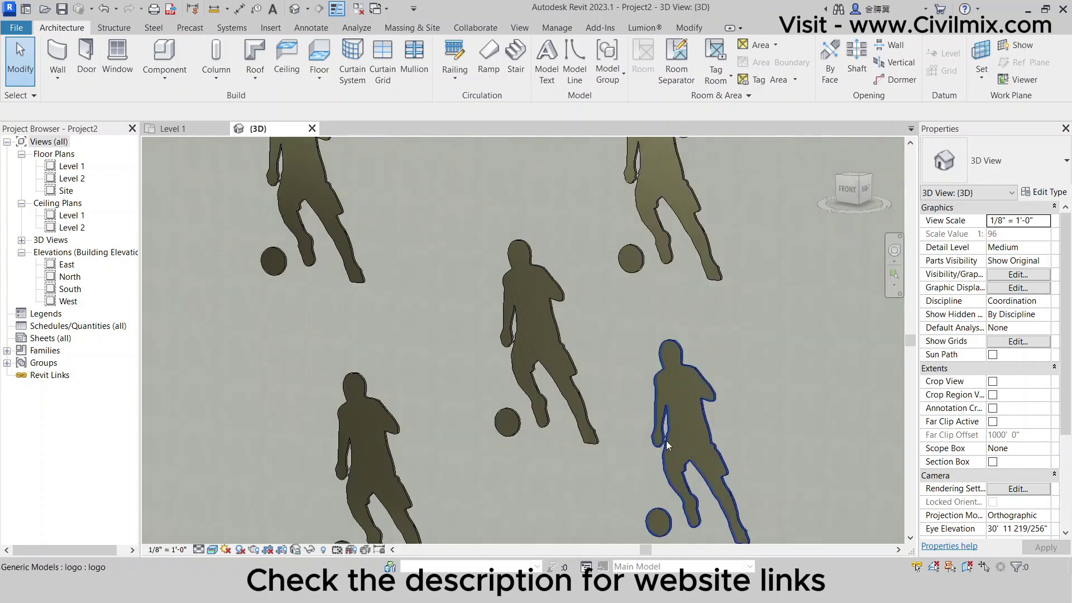
scroll(570, 324, "down", 4)
scroll(570, 325, "up", 4)
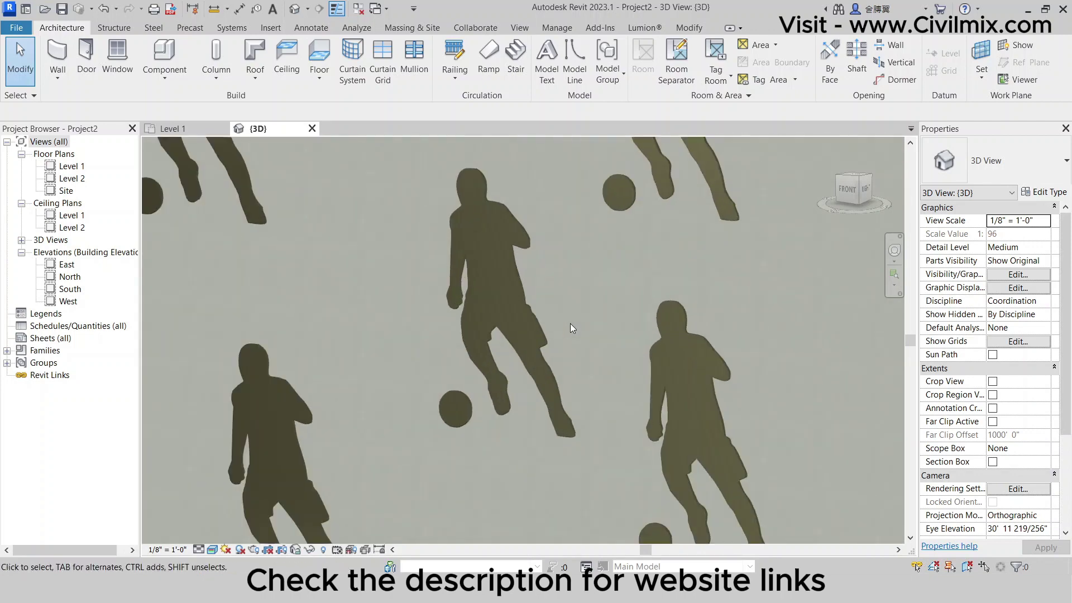
middle_click_drag(571, 323, 575, 380)
scroll(575, 380, "down", 3)
scroll(574, 377, "up", 2)
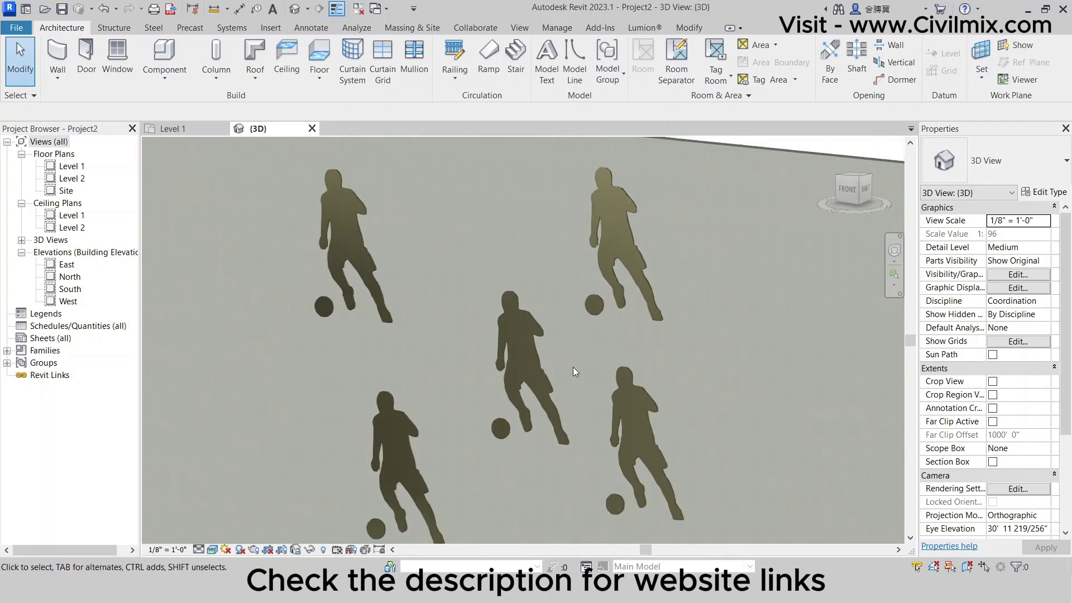